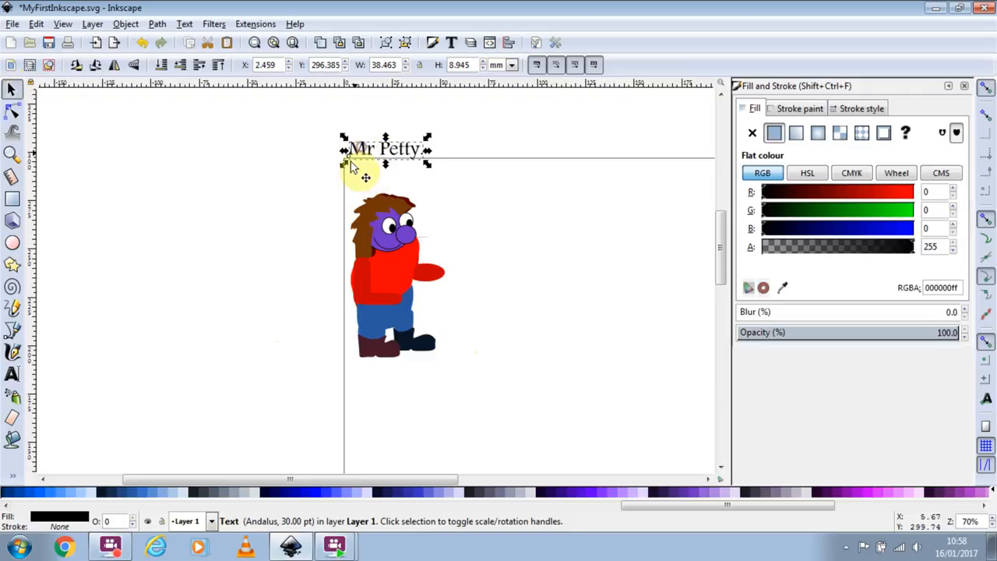
# Step: Select all parts of the cartoon character and enlarge it to about 73 × 133 mm, keeping its upper-left corner in place
pyautogui.click(393, 181)
pyautogui.moveTo(318, 171); pyautogui.dragTo(491, 421)
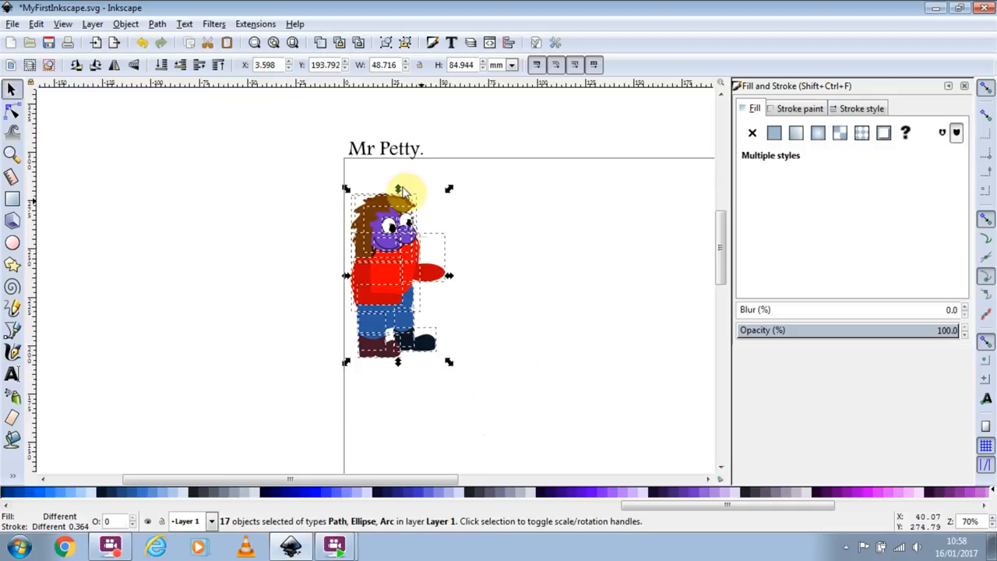
pyautogui.moveTo(451, 362); pyautogui.dragTo(500, 460)
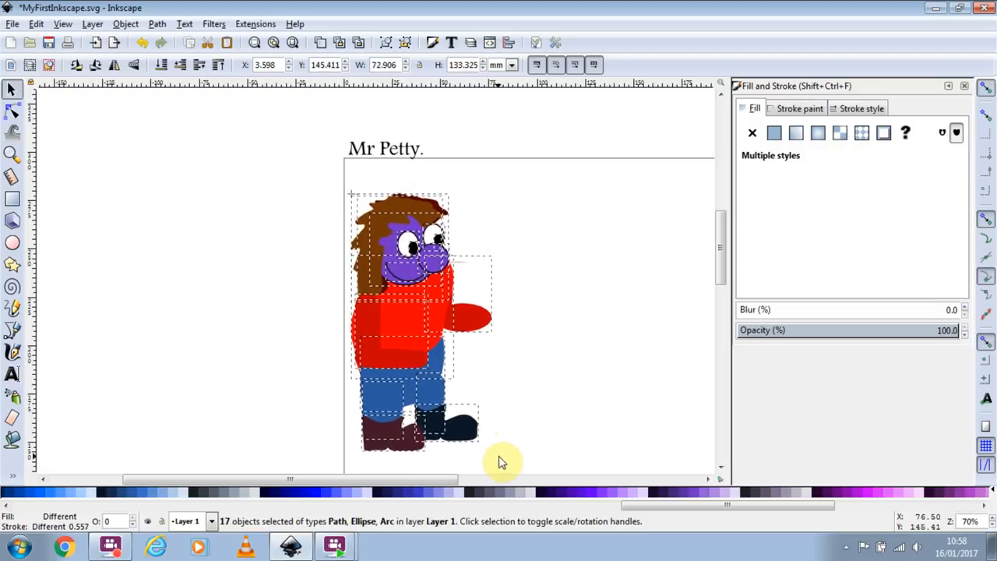
pyautogui.click(533, 352)
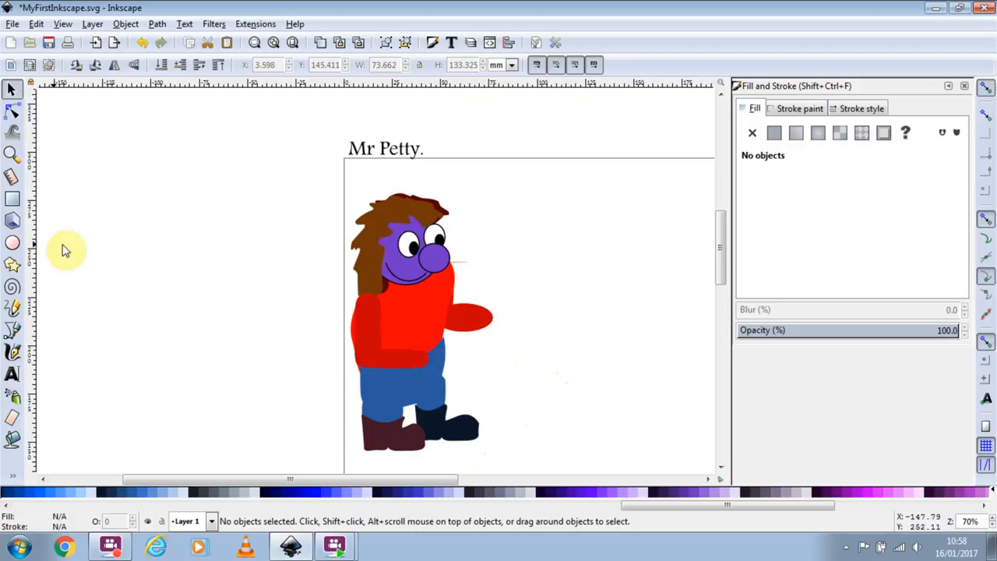
# Step: Draw an ellipse about 17 × 12 mm at the end of the lower arm and fill it light blue (afc6e9)
pyautogui.click(12, 243)
pyautogui.moveTo(401, 349); pyautogui.dragTo(444, 374)
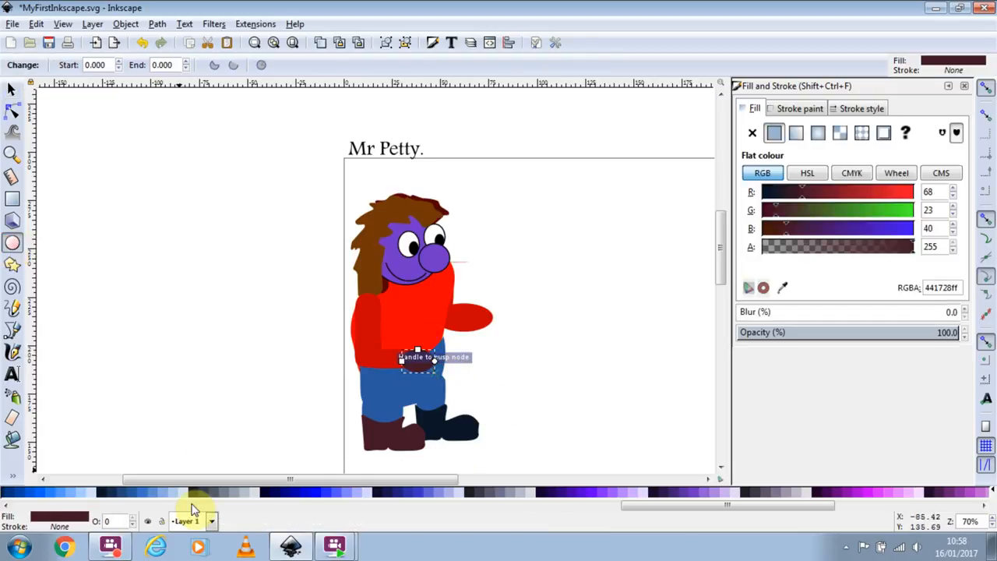
pyautogui.click(172, 493)
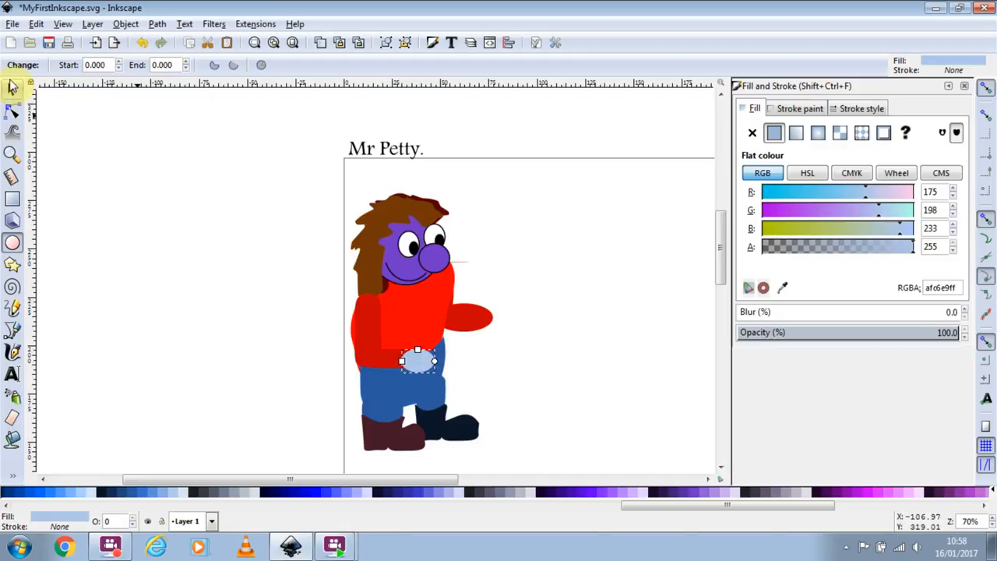
# Step: Convert the light blue ellipse to a path and reshape its nodes into a rounded hand about 16 × 12 mm
pyautogui.click(12, 87)
pyautogui.click(157, 24)
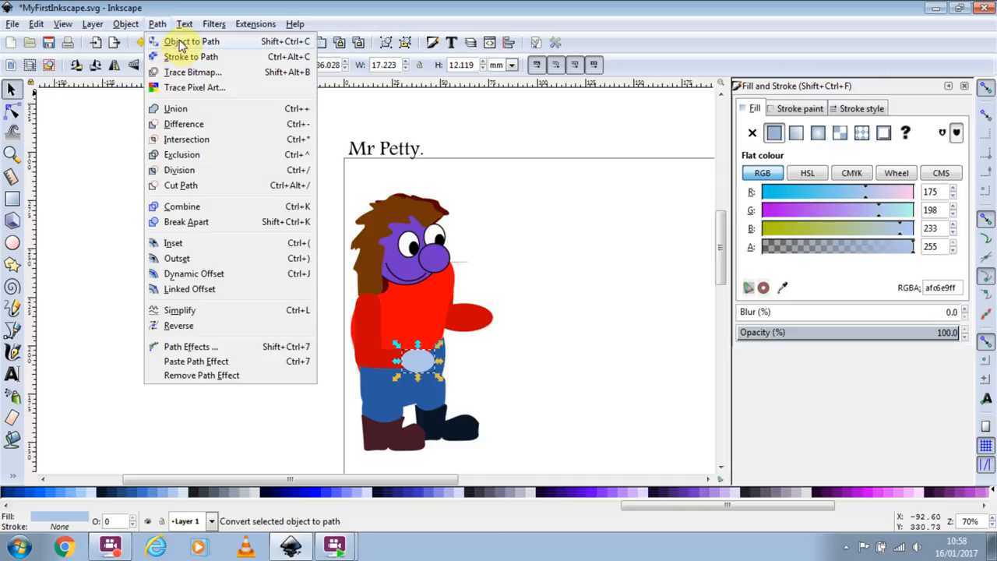
pyautogui.click(185, 43)
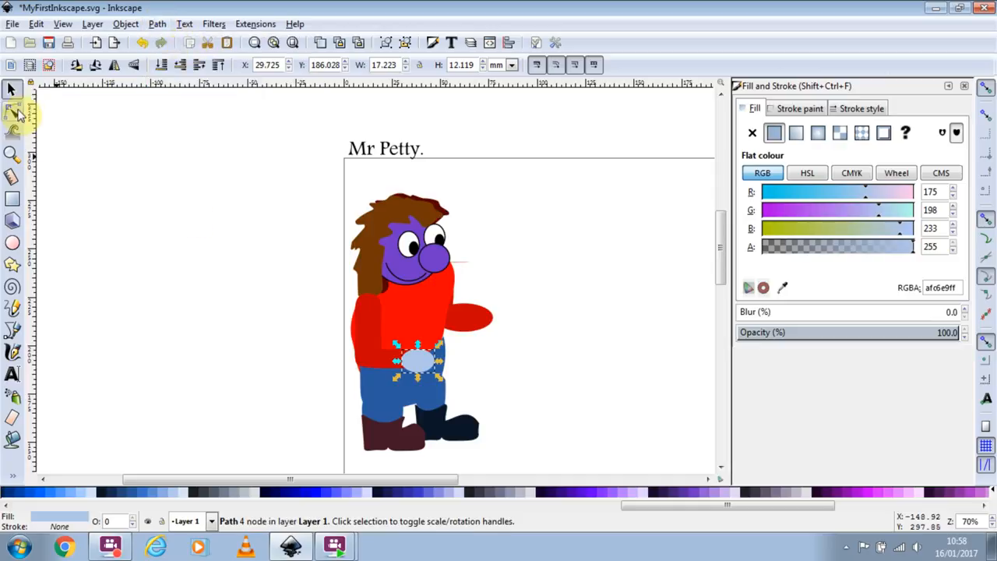
pyautogui.click(14, 111)
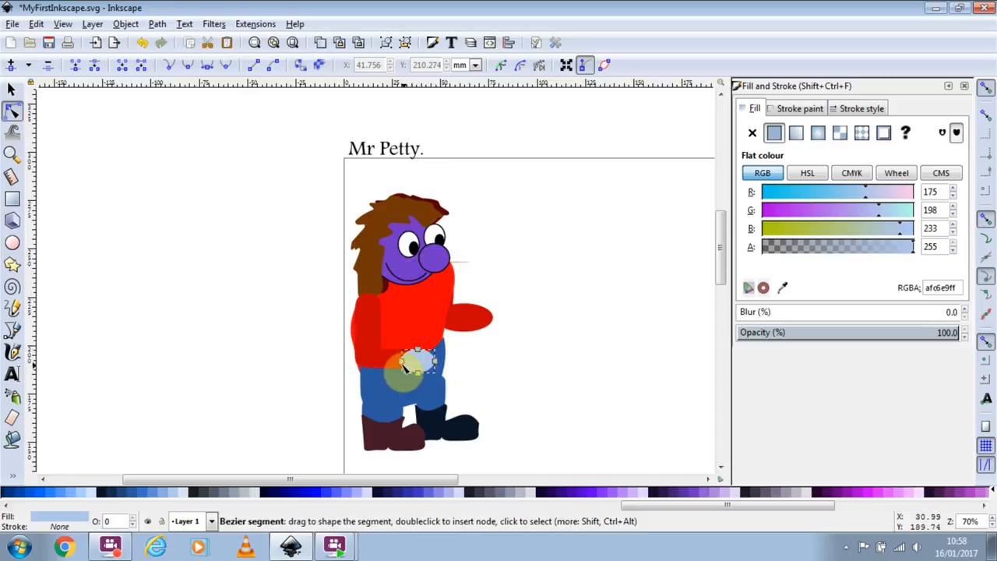
pyautogui.moveTo(402, 363); pyautogui.dragTo(443, 350)
pyautogui.click(501, 370)
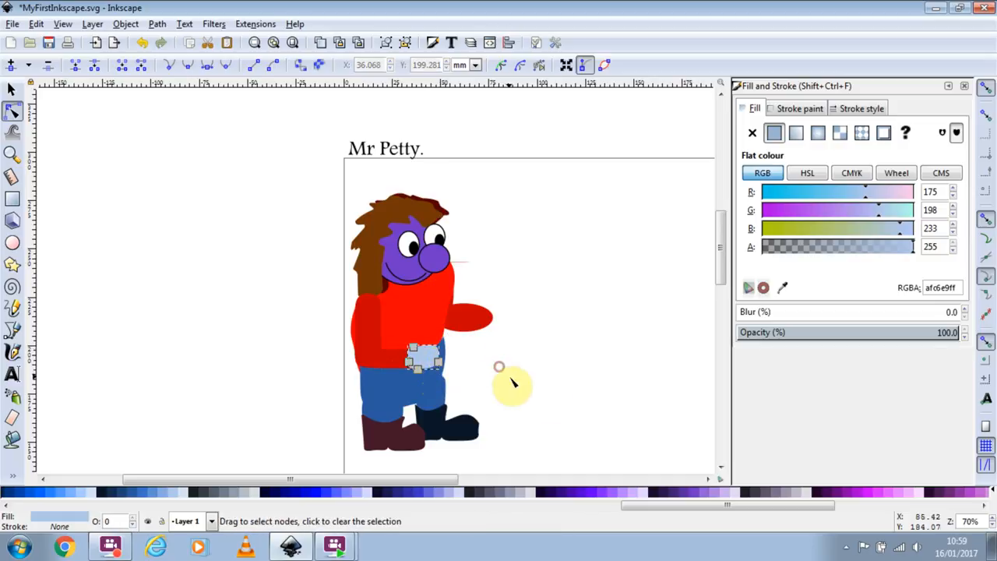
pyautogui.click(11, 88)
pyautogui.click(585, 396)
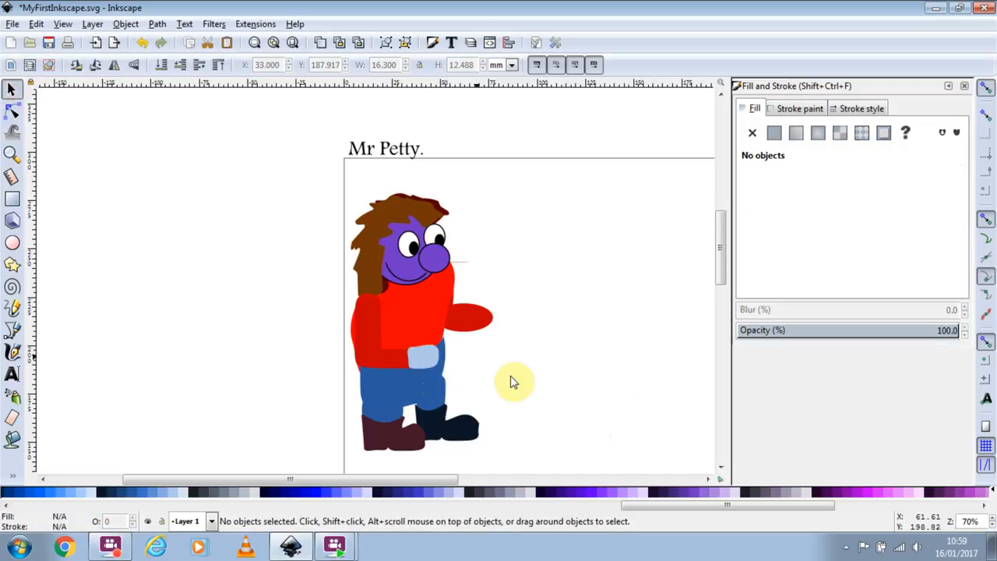
# Step: Reposition the light blue hand so it sits against the end of the lower arm's sleeve
pyautogui.click(426, 356)
pyautogui.moveTo(430, 363); pyautogui.dragTo(423, 375)
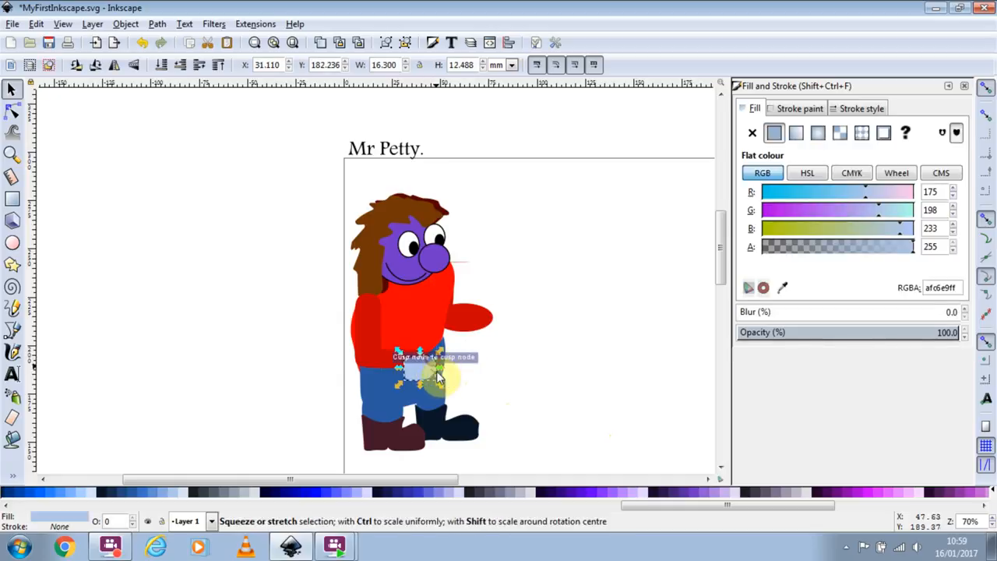
pyautogui.press('Up')
pyautogui.press('Up')
pyautogui.press('Up')
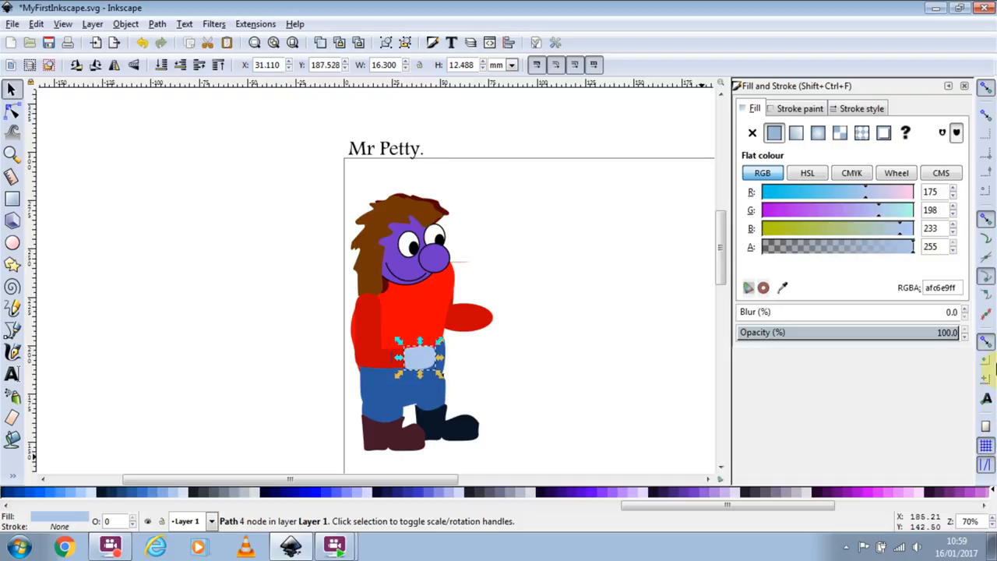
# Step: Duplicate the hand onto the outstretched arm, reduce that red arm to about 32 mm high and shift it behind the hand
pyautogui.moveTo(410, 354); pyautogui.dragTo(477, 313)
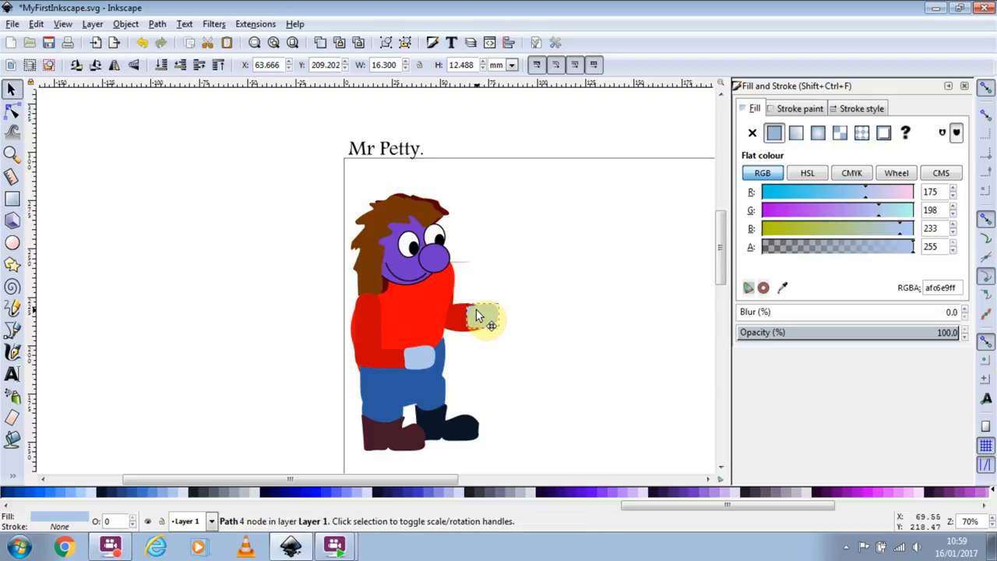
pyautogui.click(478, 387)
pyautogui.click(455, 331)
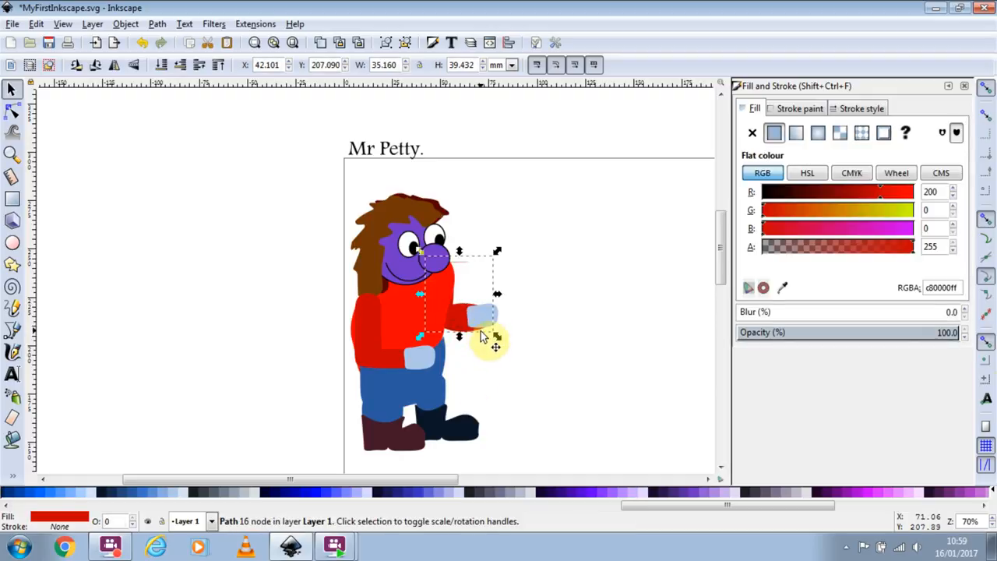
pyautogui.moveTo(497, 334); pyautogui.dragTo(455, 332)
pyautogui.click(496, 367)
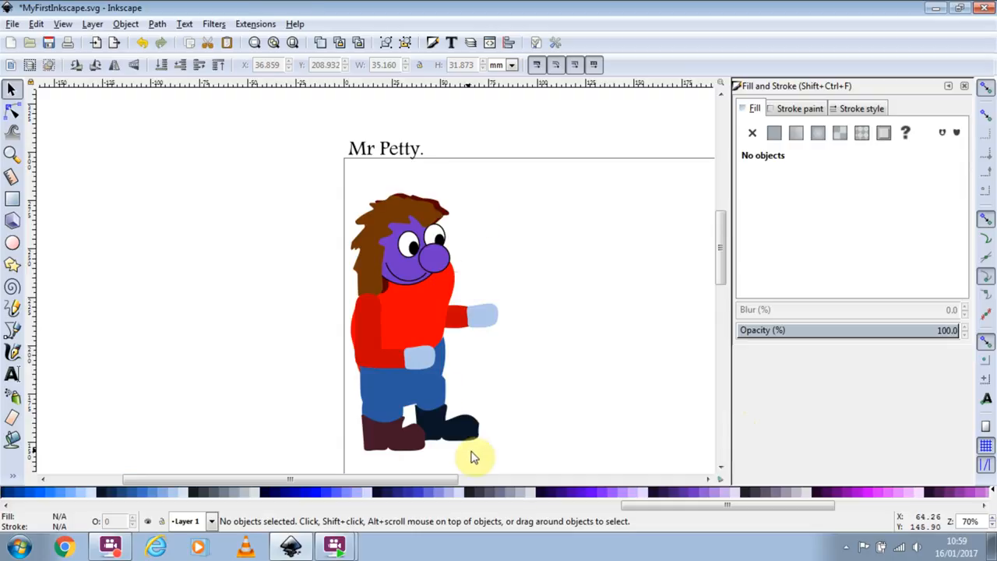
# Step: Check the page size and orientation in the document properties
pyautogui.scroll(-1, 490, 407)
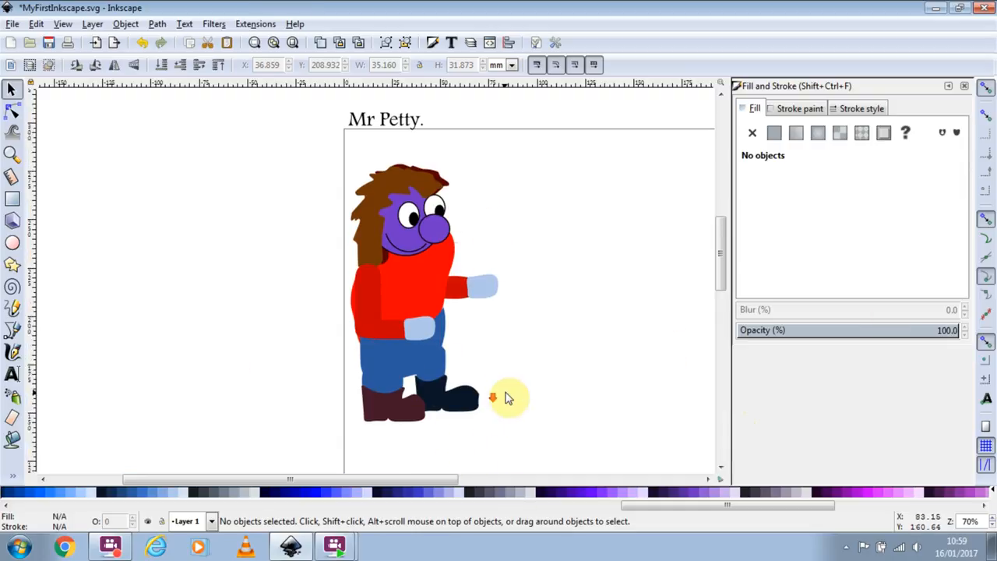
pyautogui.scroll(2, 538, 400)
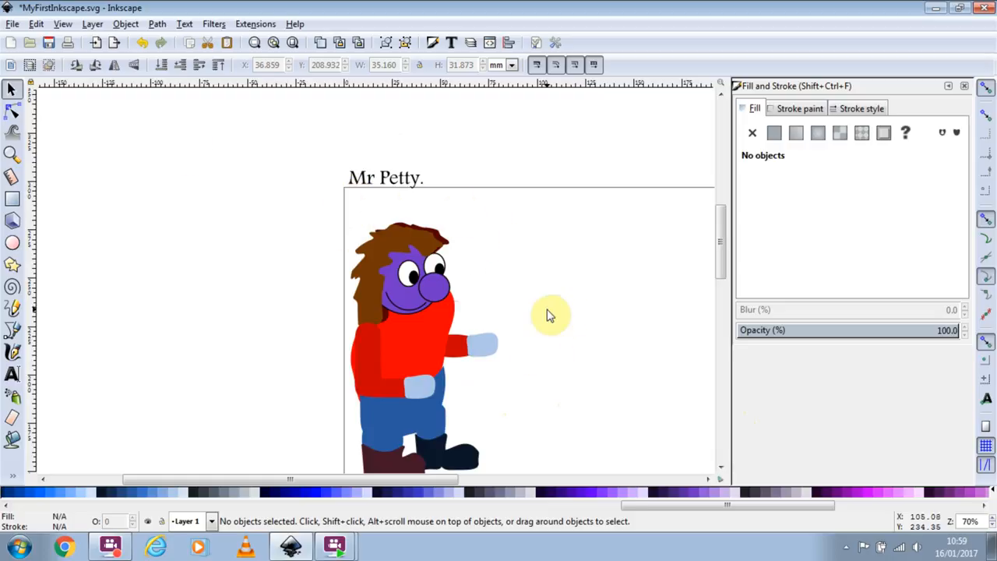
pyautogui.scroll(-1, 596, 310)
pyautogui.scroll(-1, 592, 305)
pyautogui.moveTo(641, 345)
pyautogui.mouseDown()
pyautogui.moveTo(482, 258)
pyautogui.moveTo(522, 258)
pyautogui.mouseUp()
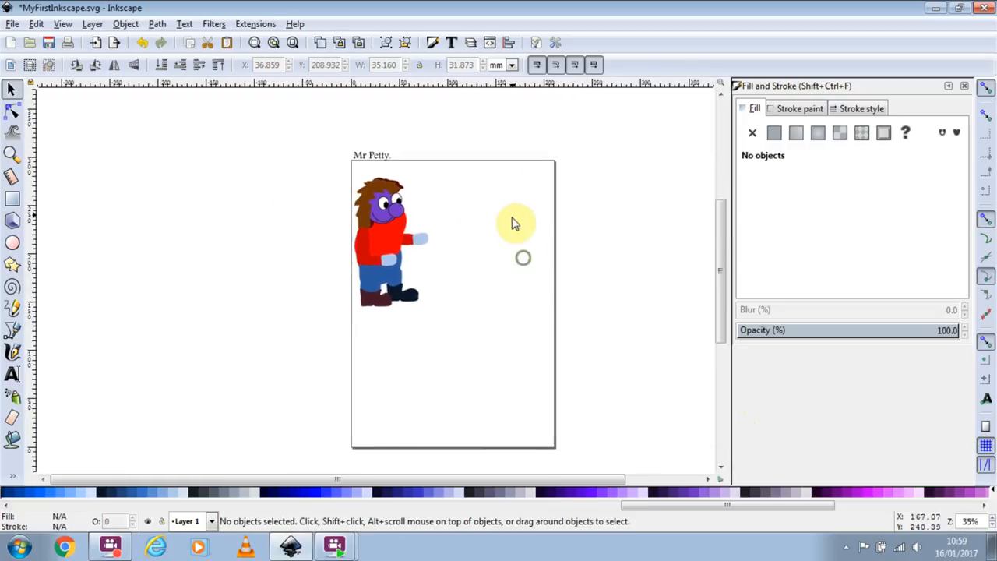
pyautogui.click(11, 25)
pyautogui.click(60, 262)
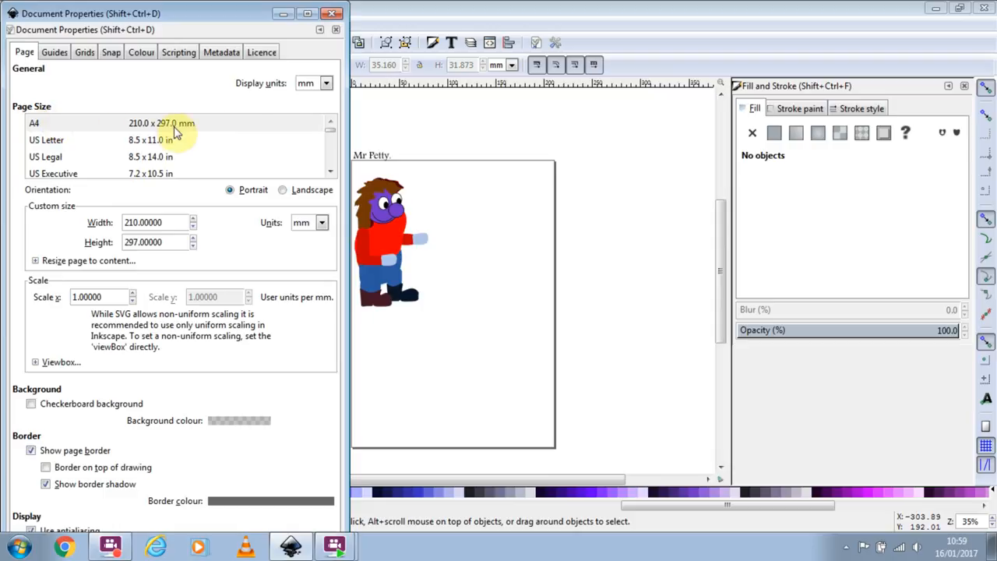
pyautogui.click(333, 14)
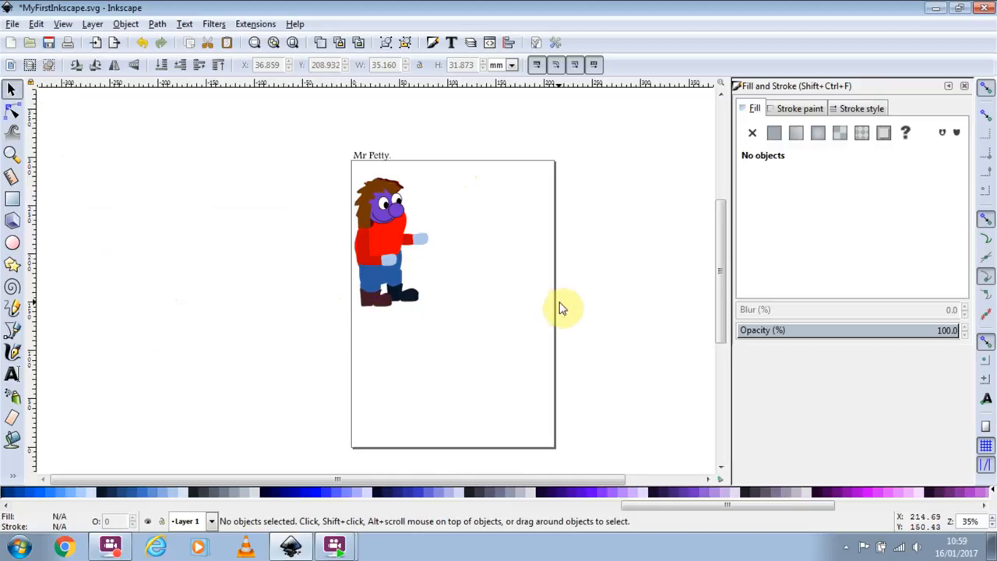
# Step: Select all parts of the character and shrink it to about 21 × 19 mm near the page's upper-left corner
pyautogui.moveTo(333, 164); pyautogui.dragTo(470, 349)
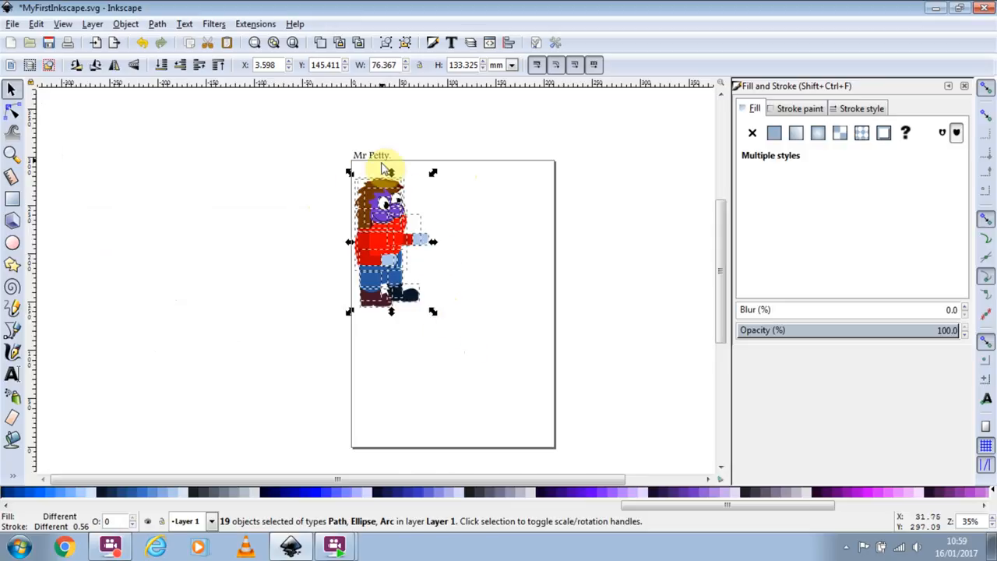
pyautogui.moveTo(433, 311); pyautogui.dragTo(381, 203)
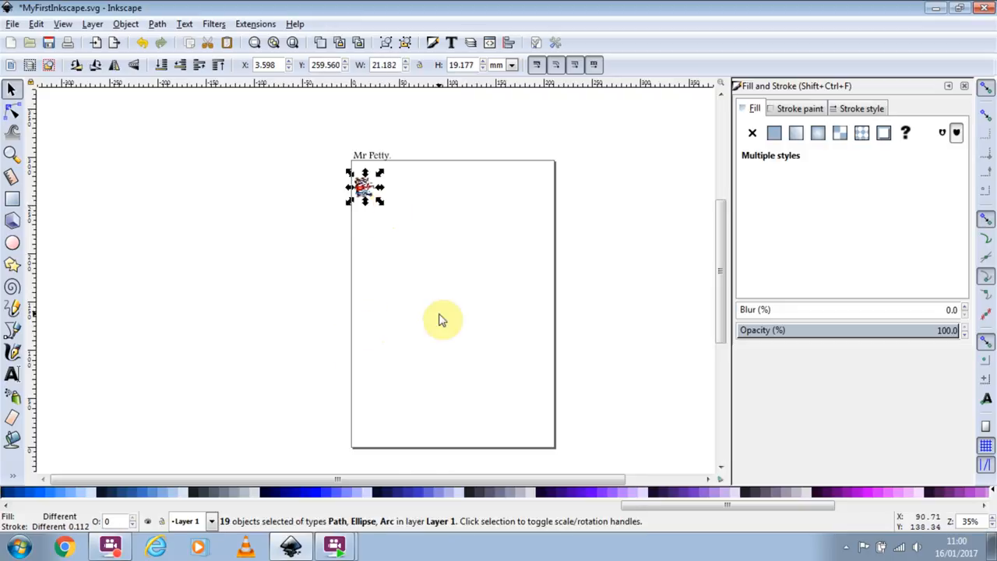
pyautogui.scroll(1, 340, 166)
pyautogui.scroll(2, 385, 168)
pyautogui.scroll(2, 483, 284)
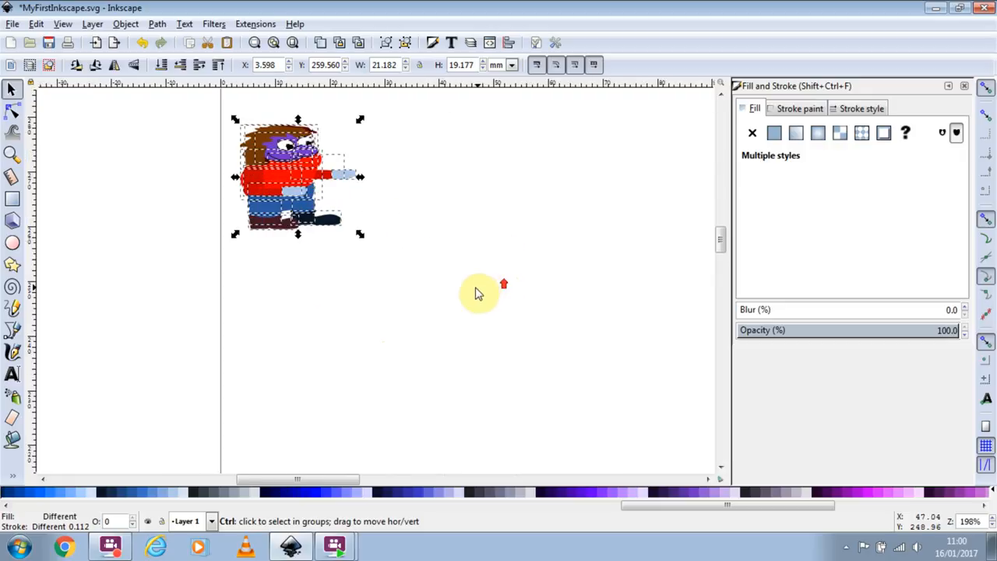
pyautogui.click(447, 215)
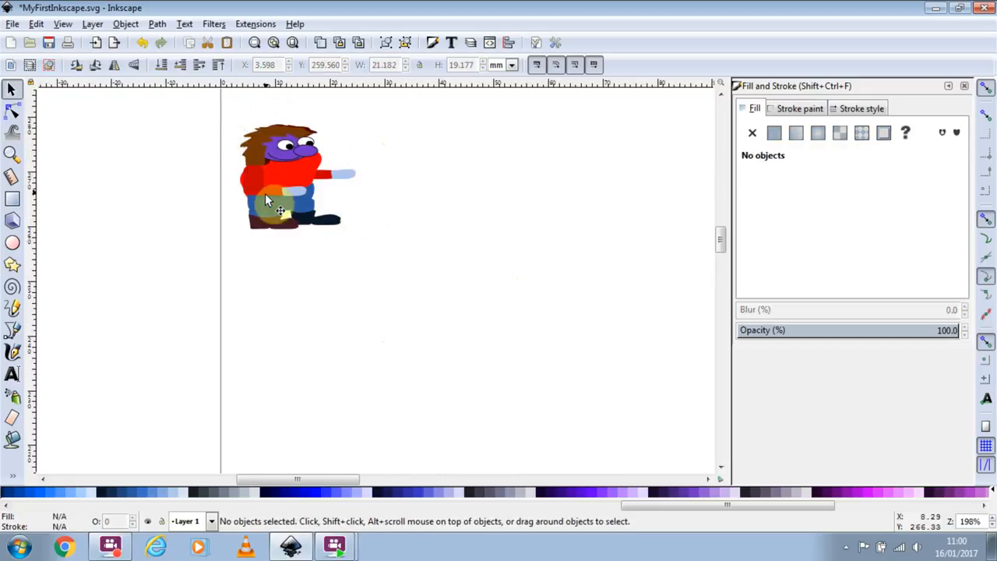
# Step: Reselect every part of the shrunken character and save the document
pyautogui.scroll(-2, 421, 261)
pyautogui.moveTo(311, 171); pyautogui.dragTo(434, 288)
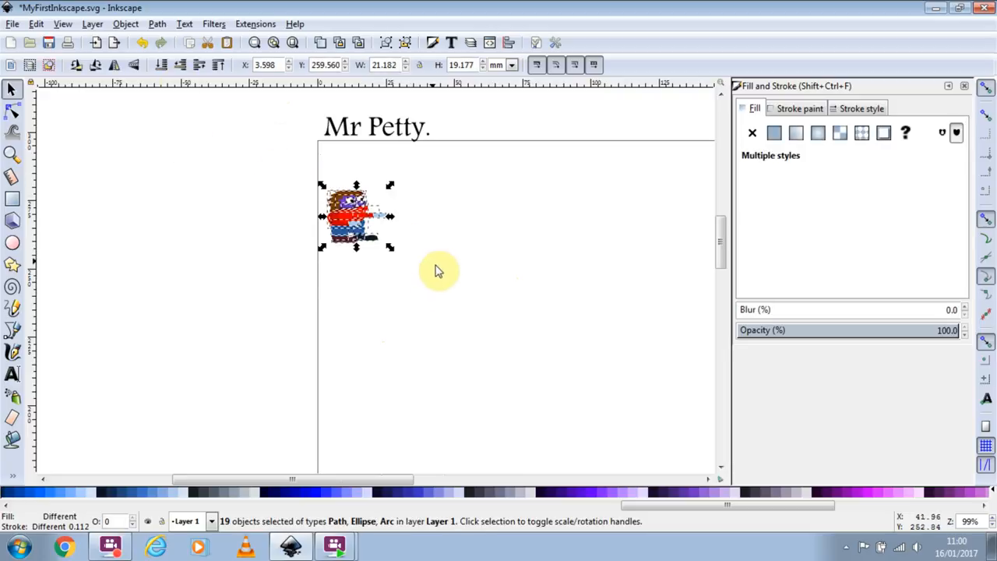
pyautogui.click(49, 43)
# Step: Start a PNG export of the selected character and choose the user documents drive (N:) as its destination
pyautogui.click(11, 25)
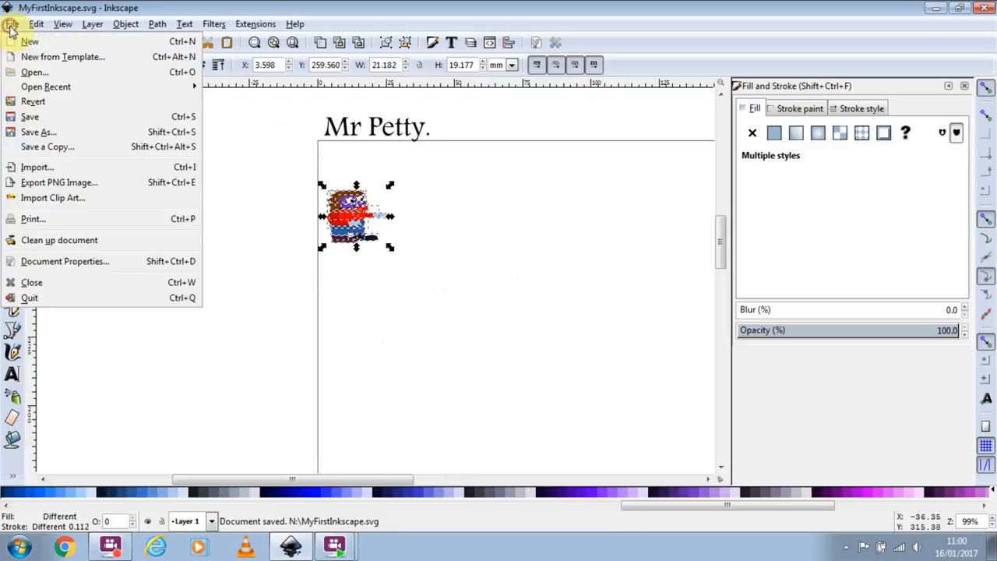
pyautogui.click(82, 184)
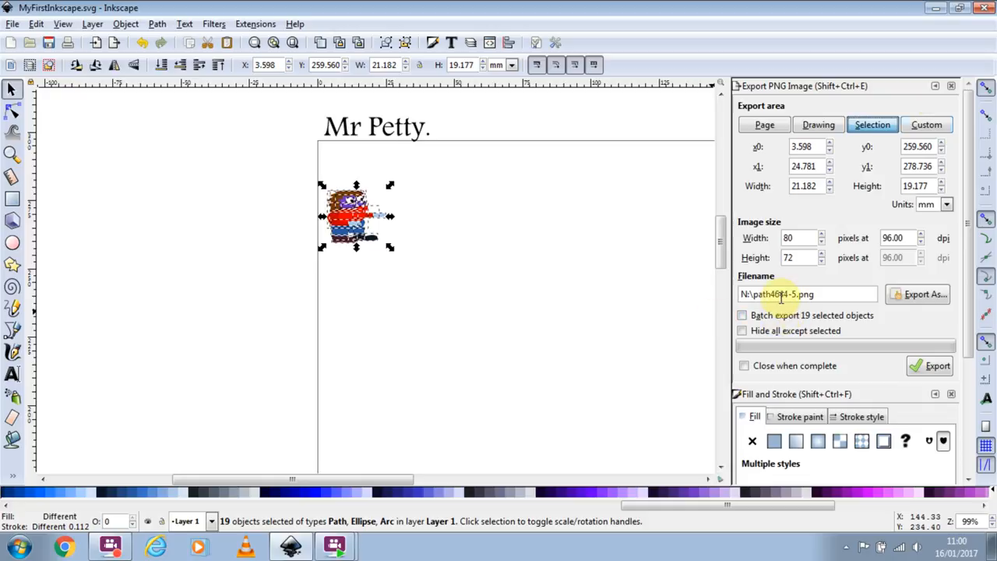
pyautogui.click(922, 299)
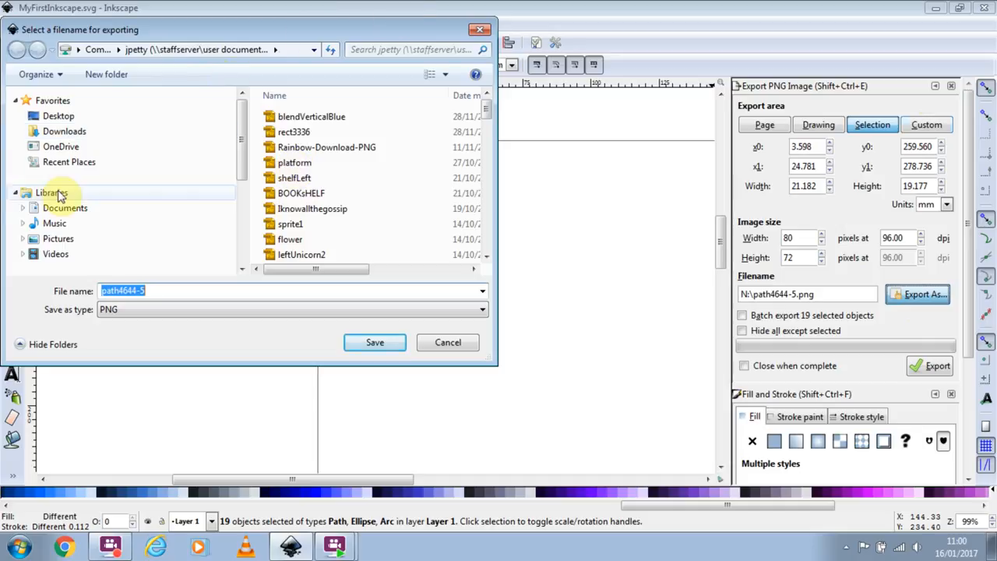
pyautogui.click(110, 212)
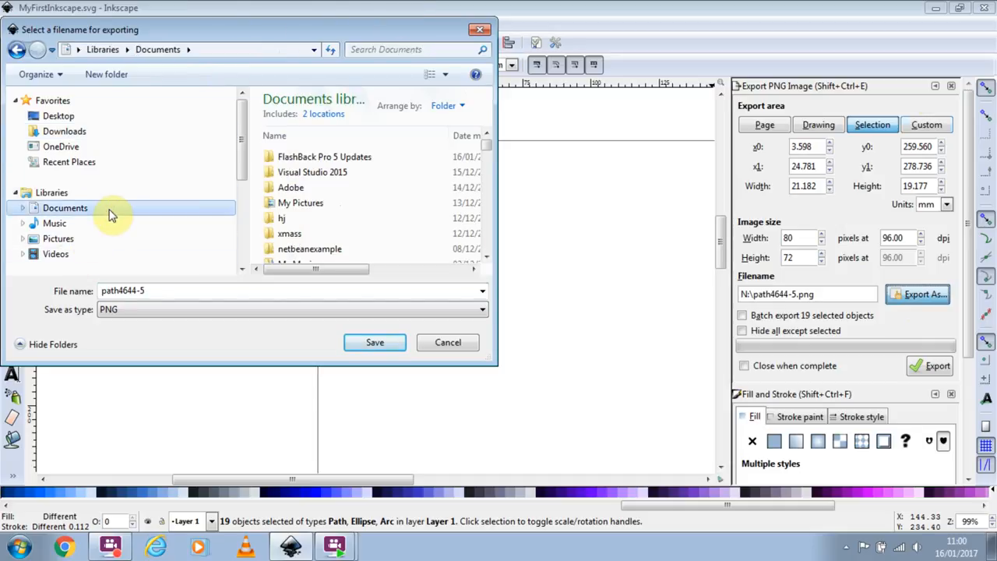
pyautogui.click(237, 50)
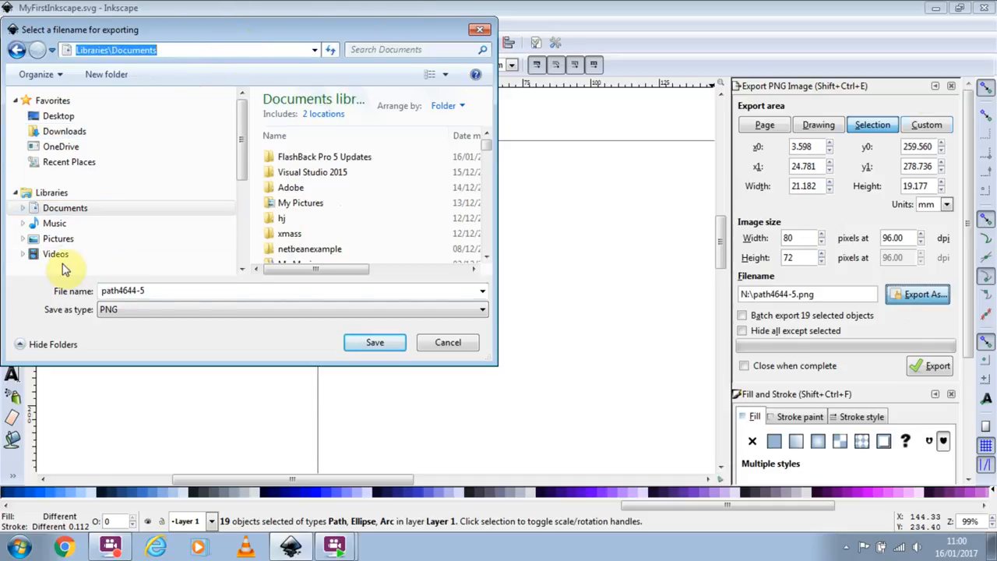
pyautogui.moveTo(239, 153); pyautogui.dragTo(243, 194)
pyautogui.click(164, 215)
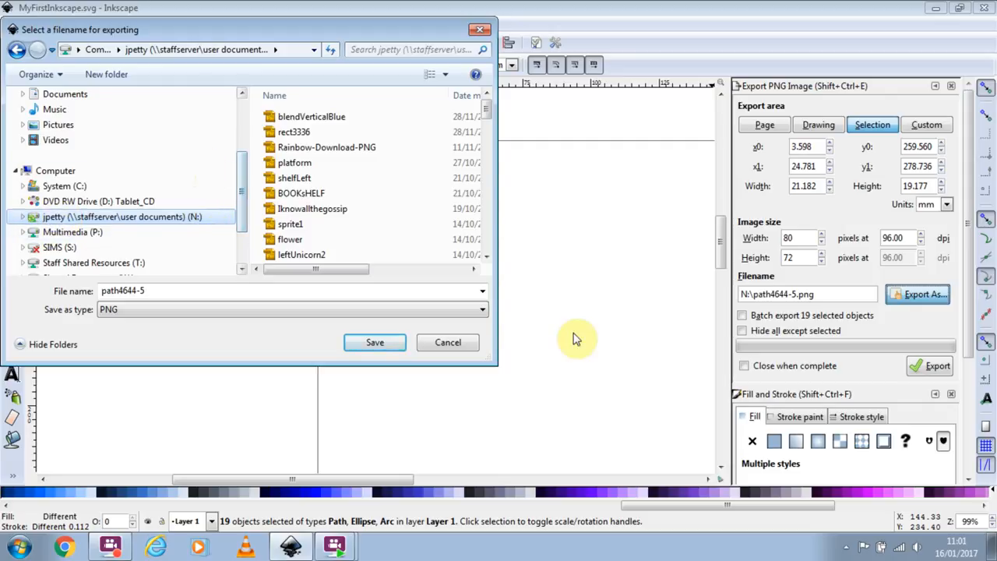
# Step: Name the PNG export file BlueGirlRight1 and save that file name for the export
pyautogui.moveTo(168, 290); pyautogui.dragTo(70, 291)
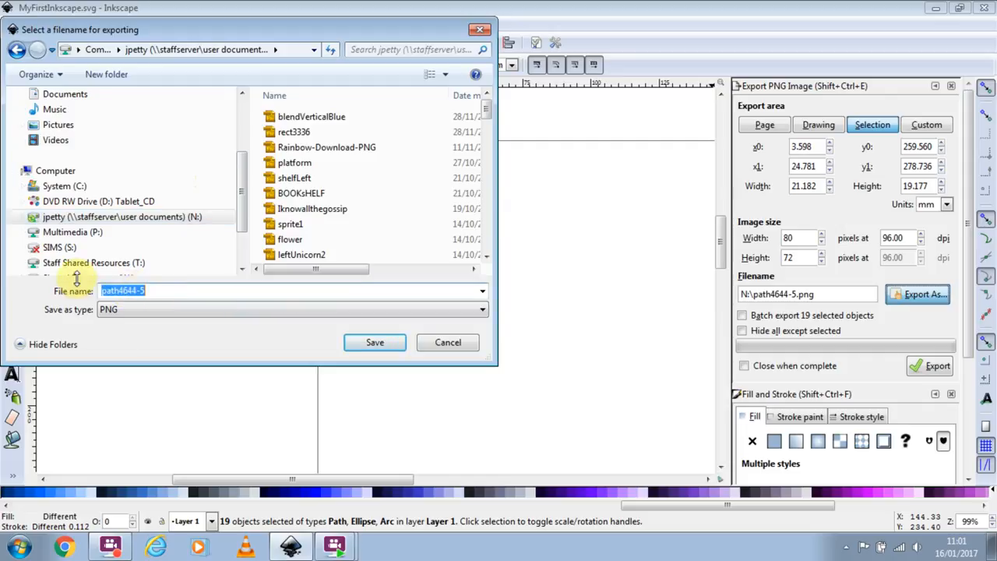
pyautogui.write('BlueGirl')
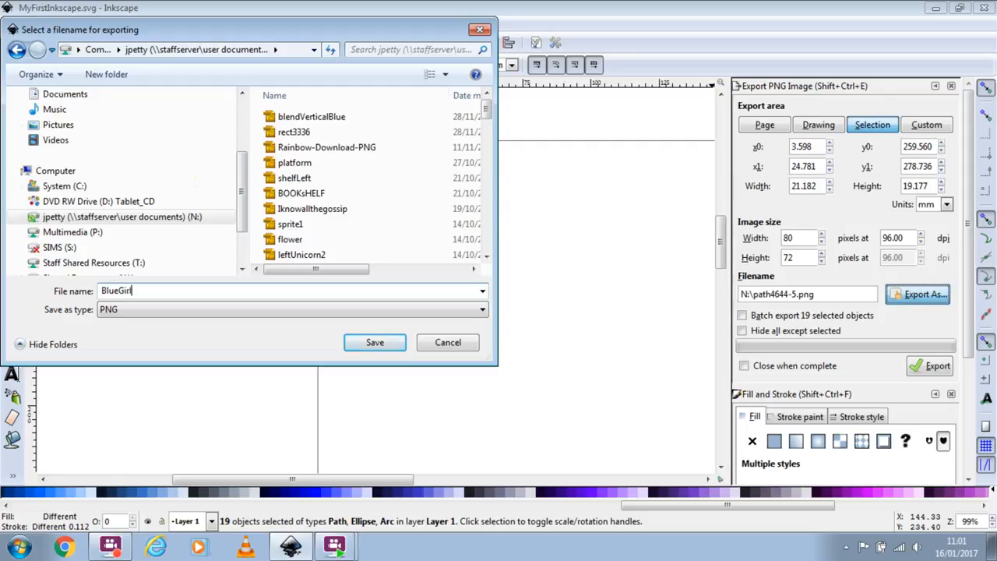
pyautogui.moveTo(109, 29); pyautogui.dragTo(319, 111)
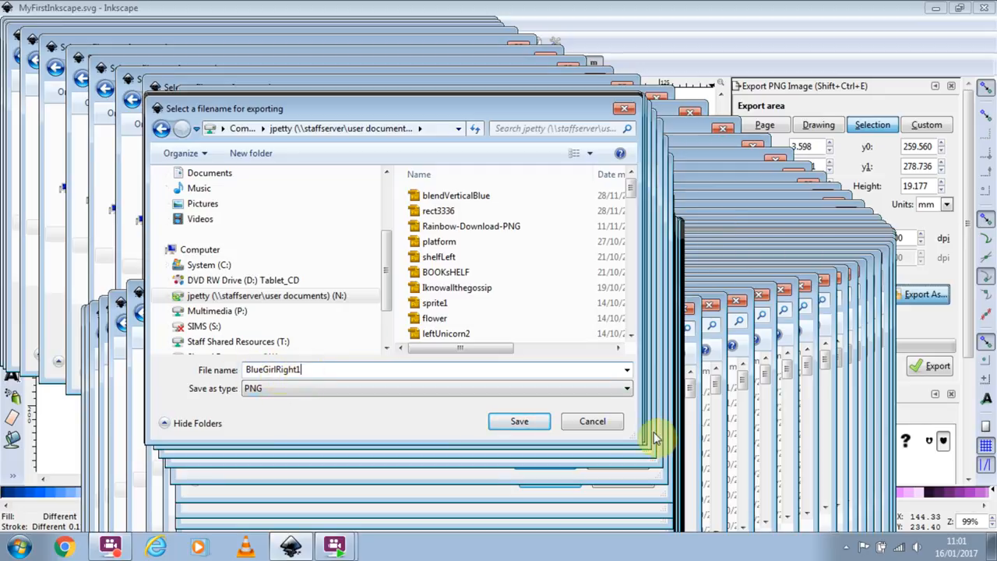
pyautogui.click(519, 422)
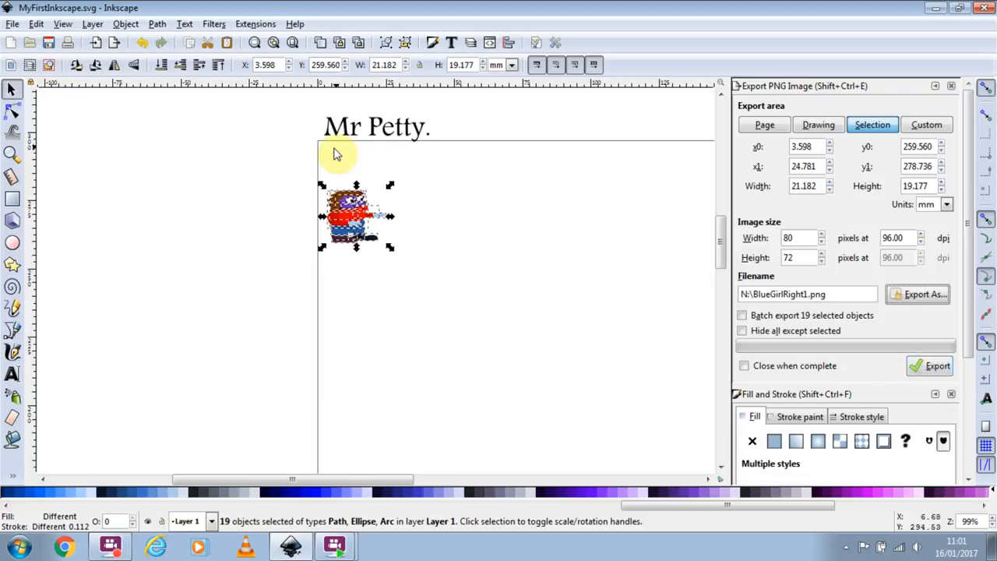
# Step: Export the selected character to BlueGirlRight1.png, and cancel the repeated export that would replace the same file
pyautogui.click(942, 368)
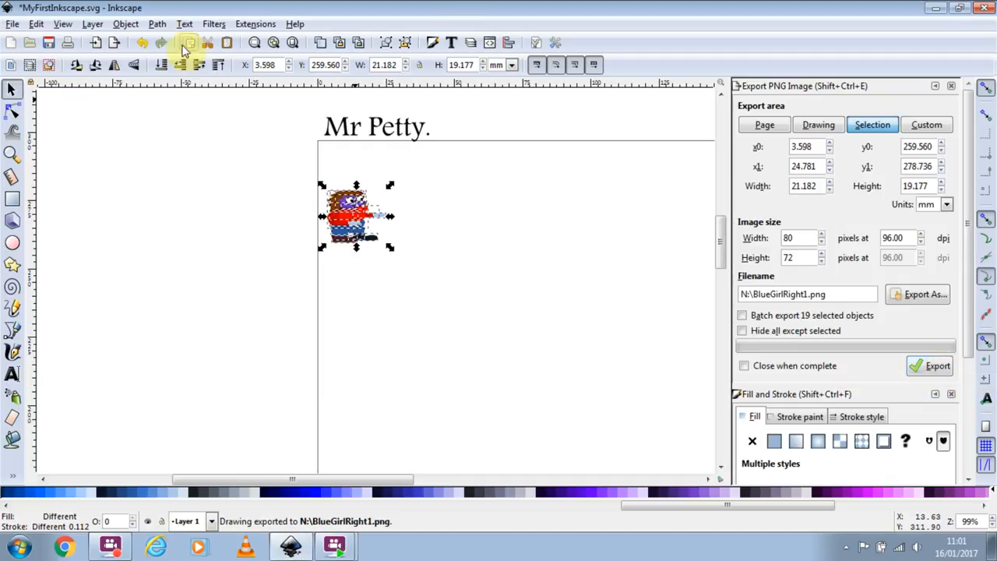
pyautogui.click(936, 369)
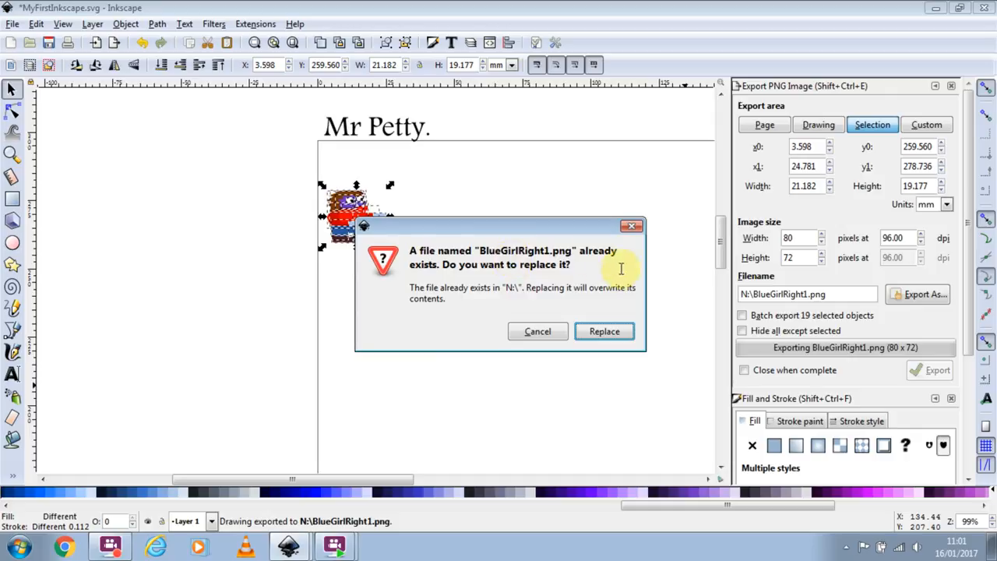
pyautogui.click(539, 333)
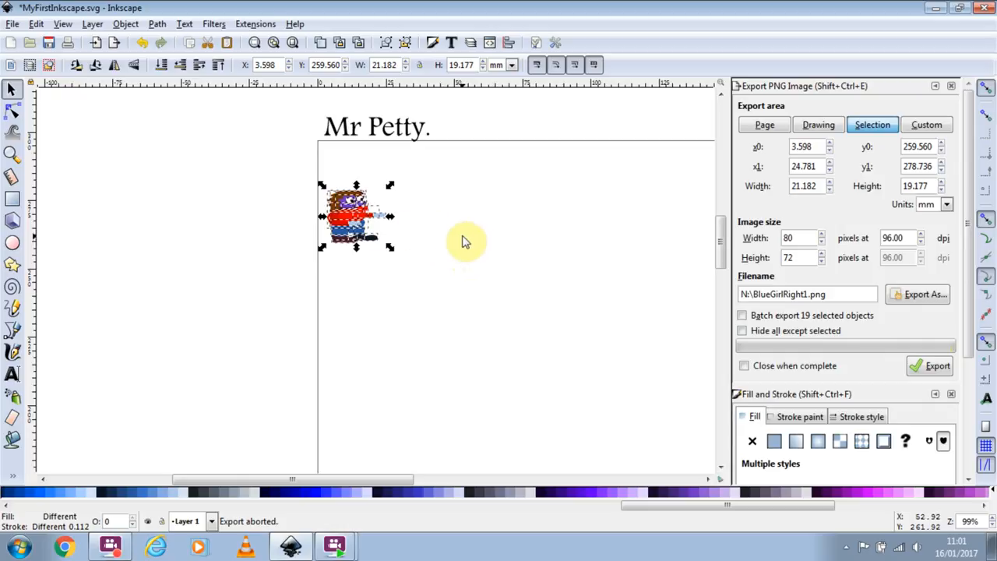
# Step: Flip the selected character horizontally and export it to the N: drive as BlueGirlLeft1.png, then deselect it
pyautogui.click(113, 66)
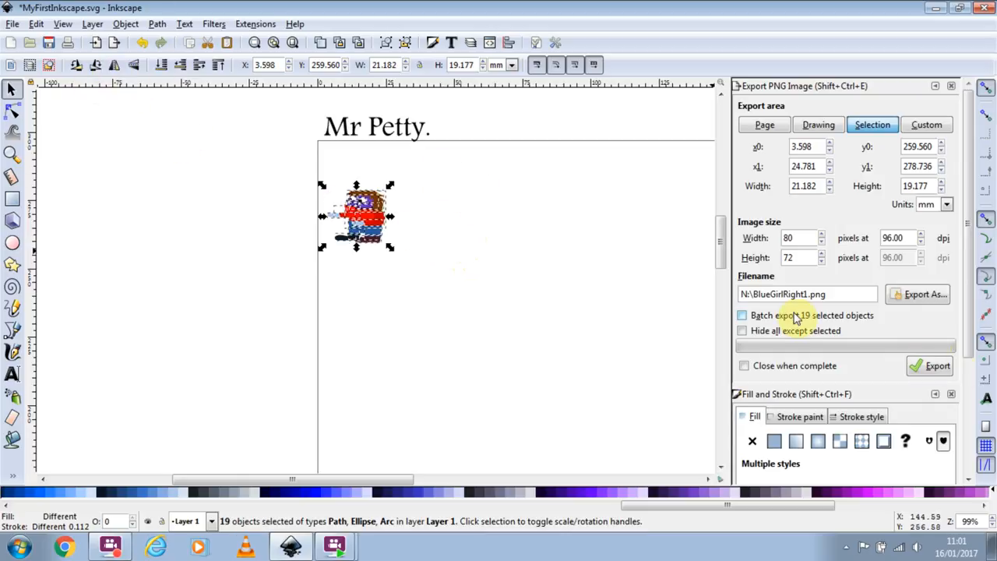
pyautogui.click(917, 296)
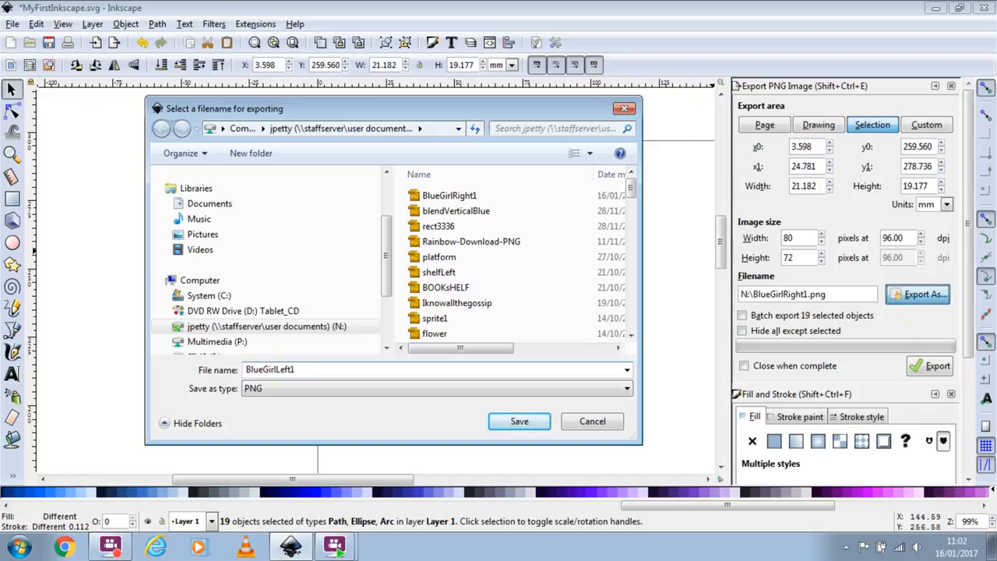
pyautogui.click(519, 423)
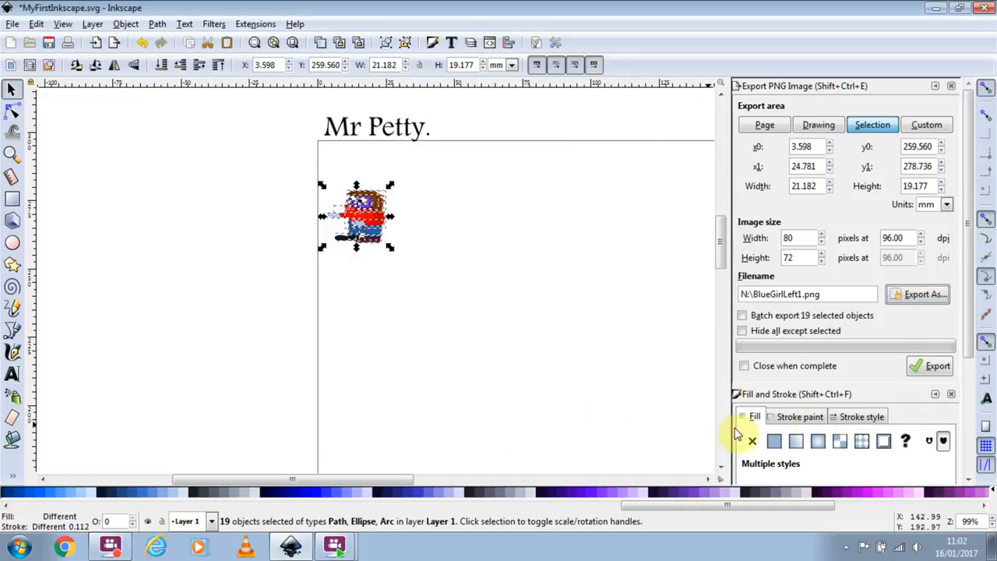
pyautogui.click(938, 371)
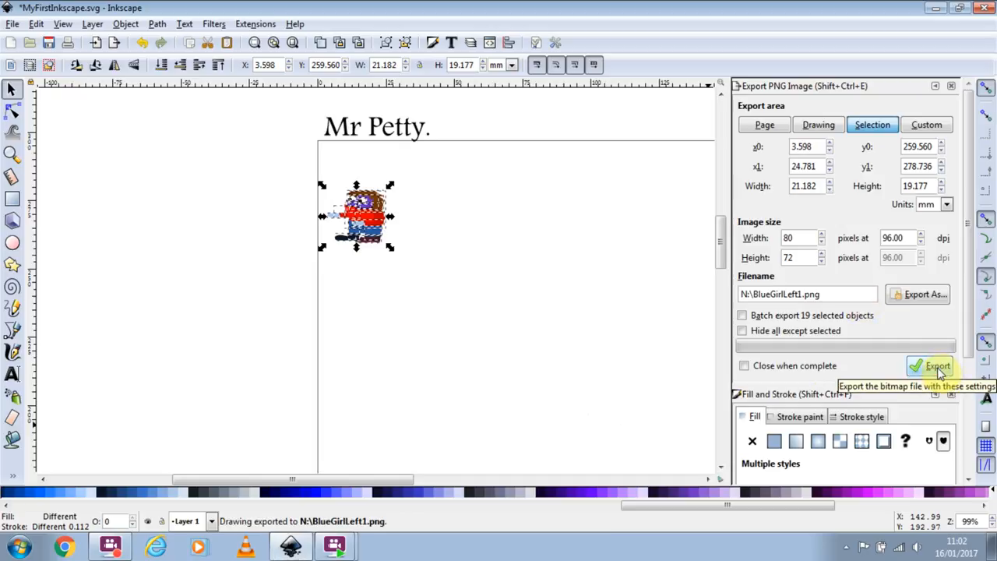
pyautogui.click(463, 230)
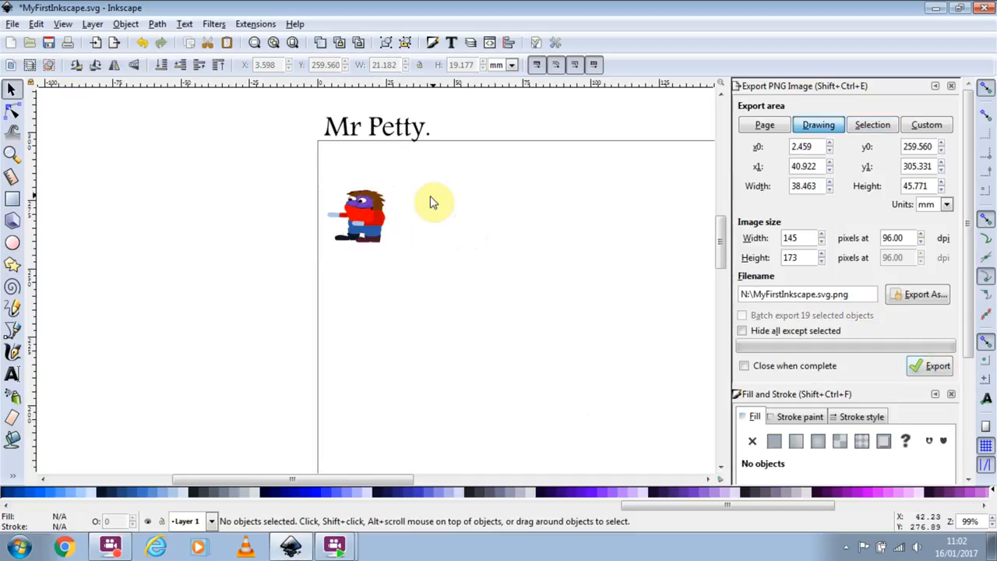
# Step: Rotate the rear lower leg and brown boot together so the toe tilts down, and refit them under the rear thigh
pyautogui.keyDown('ctrl'); pyautogui.scroll(4, 350, 247); pyautogui.keyUp('ctrl')
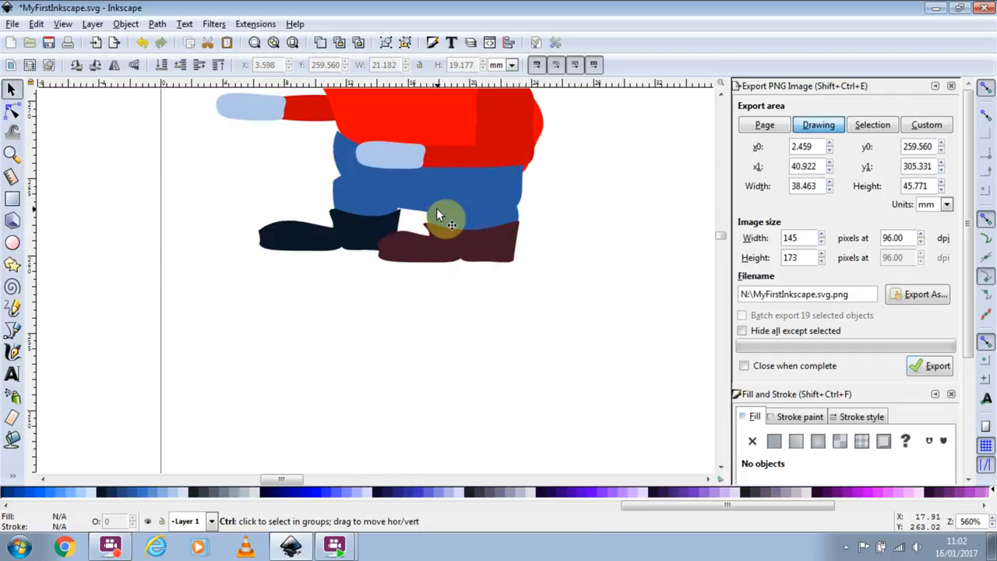
pyautogui.moveTo(508, 239); pyautogui.dragTo(446, 335)
pyautogui.click(393, 306)
pyautogui.keyDown('shift'); pyautogui.click(413, 347); pyautogui.keyUp('shift')
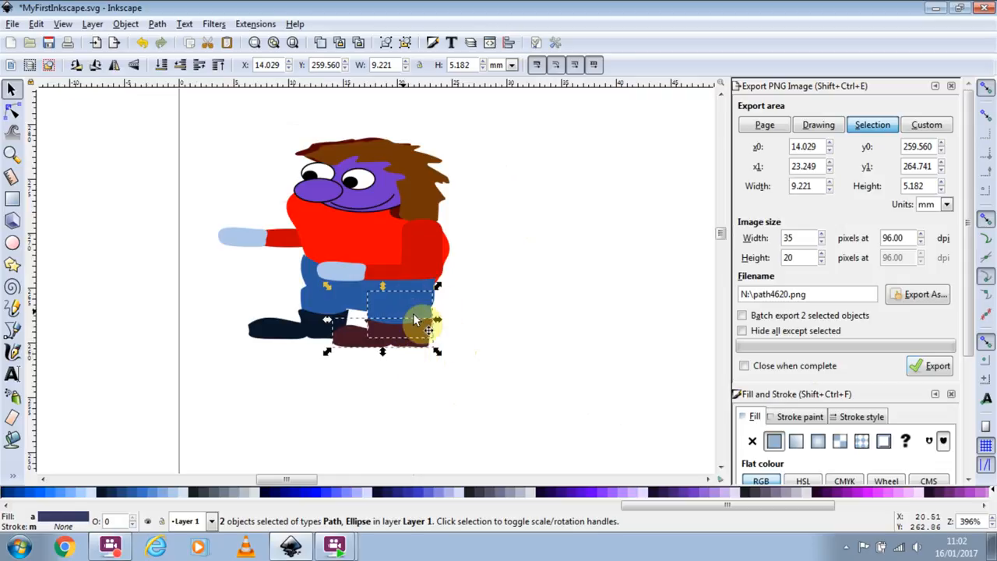
pyautogui.moveTo(418, 313)
pyautogui.mouseDown()
pyautogui.moveTo(547, 328)
pyautogui.moveTo(615, 323)
pyautogui.moveTo(421, 320)
pyautogui.moveTo(409, 308)
pyautogui.moveTo(437, 320)
pyautogui.mouseUp()
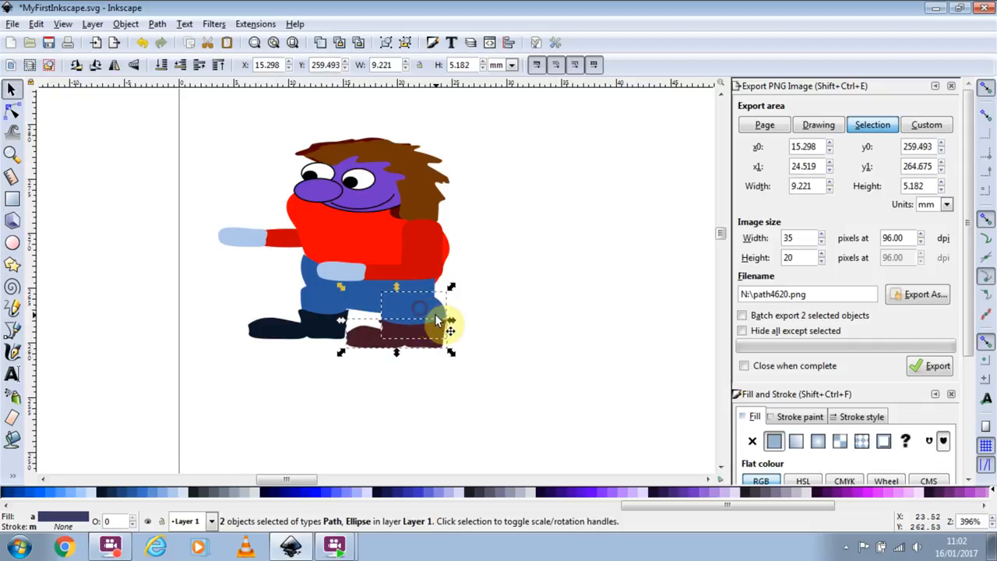
pyautogui.moveTo(454, 286); pyautogui.dragTo(448, 281)
pyautogui.moveTo(407, 306); pyautogui.dragTo(398, 307)
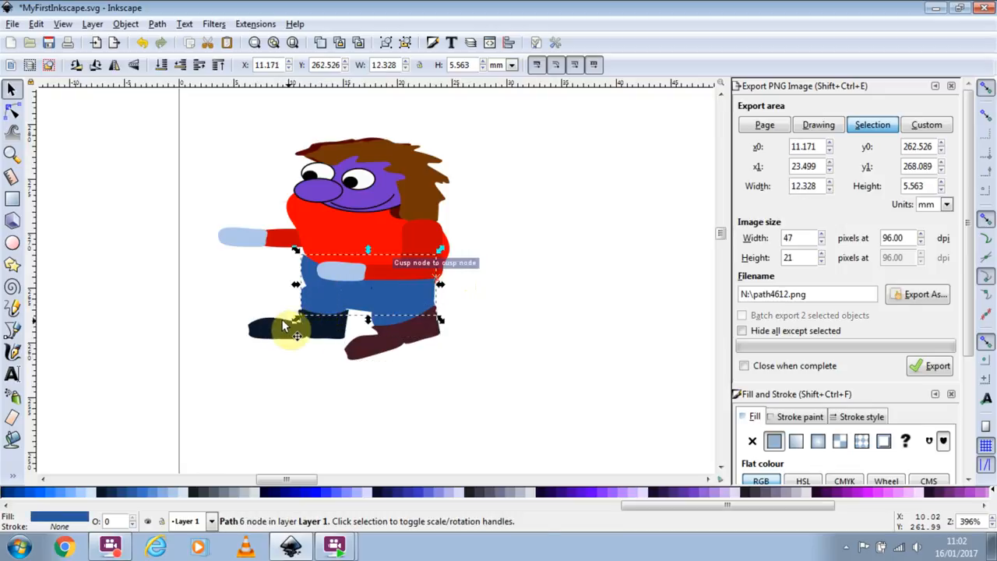
# Step: Move the front navy boot and its blue lower leg below the body, aligning the lower leg over the boot's ankle
pyautogui.click(228, 291)
pyautogui.moveTo(302, 309); pyautogui.dragTo(265, 356)
pyautogui.moveTo(338, 324); pyautogui.dragTo(288, 360)
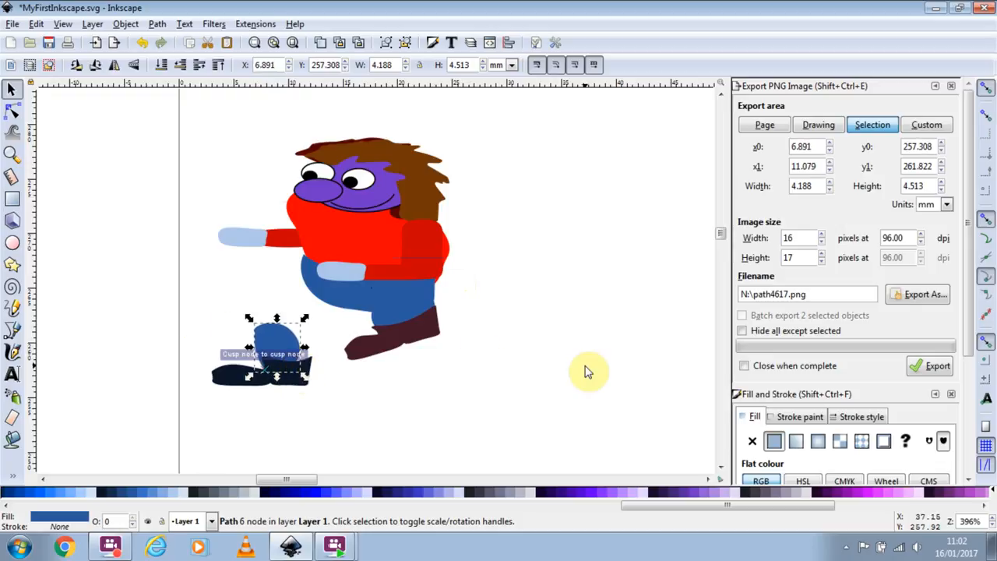
pyautogui.press('Right')
pyautogui.press('Right')
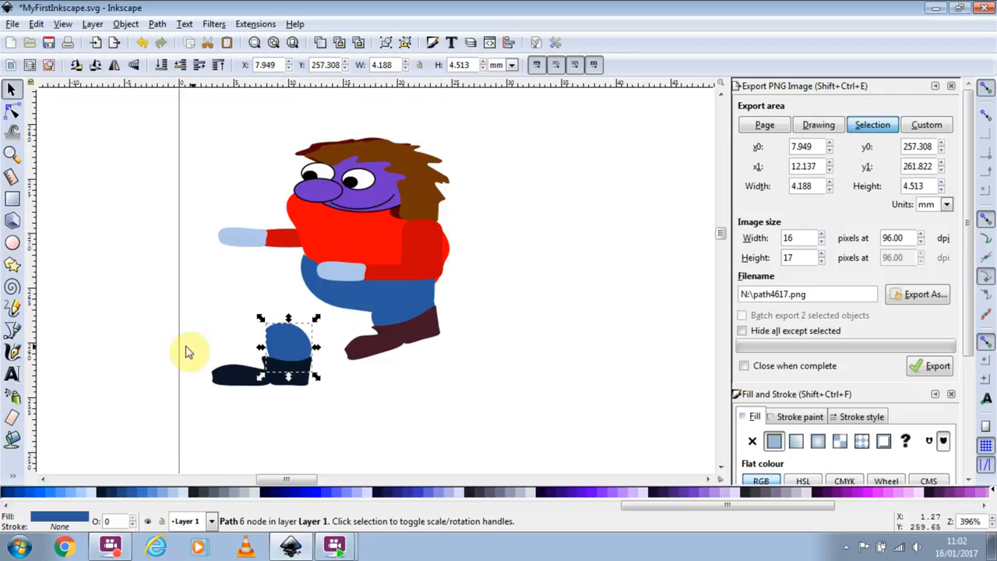
# Step: Rotate the front lower leg and navy boot together so the toe lifts, and fit them back under the body
pyautogui.moveTo(164, 290); pyautogui.dragTo(330, 410)
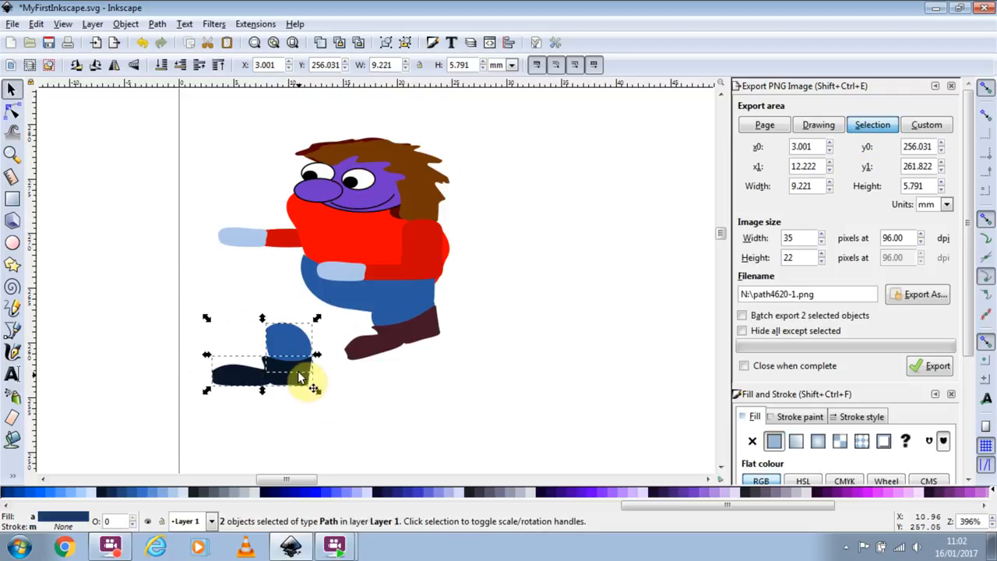
pyautogui.click(311, 325)
pyautogui.moveTo(318, 322)
pyautogui.mouseDown()
pyautogui.moveTo(329, 338)
pyautogui.moveTo(321, 304)
pyautogui.mouseUp()
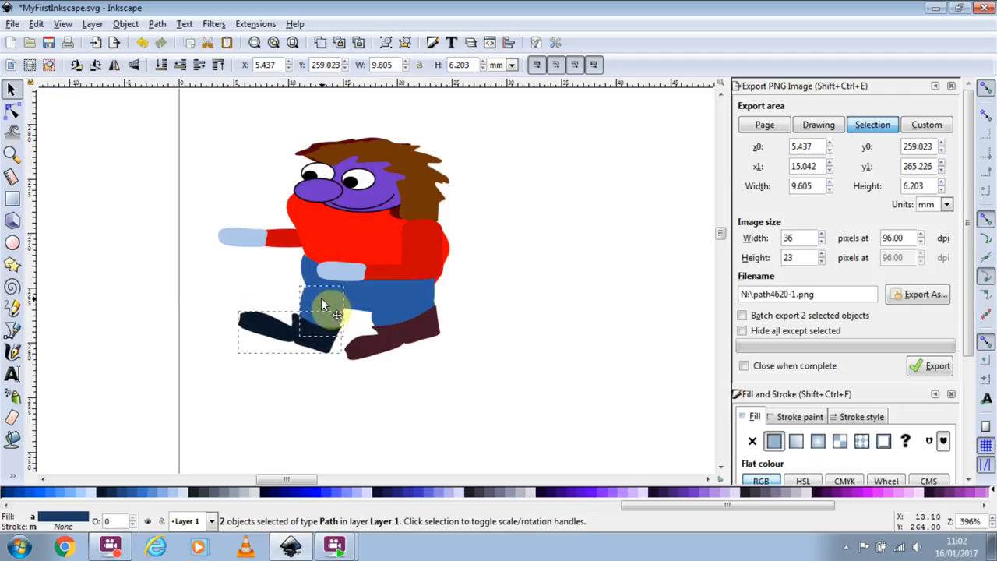
pyautogui.press('Down')
pyautogui.press('Right')
pyautogui.press('Right')
# Step: Select the near arm with its hand, set the rotation centre at the shoulder and swing the arm down and back
pyautogui.click(399, 270)
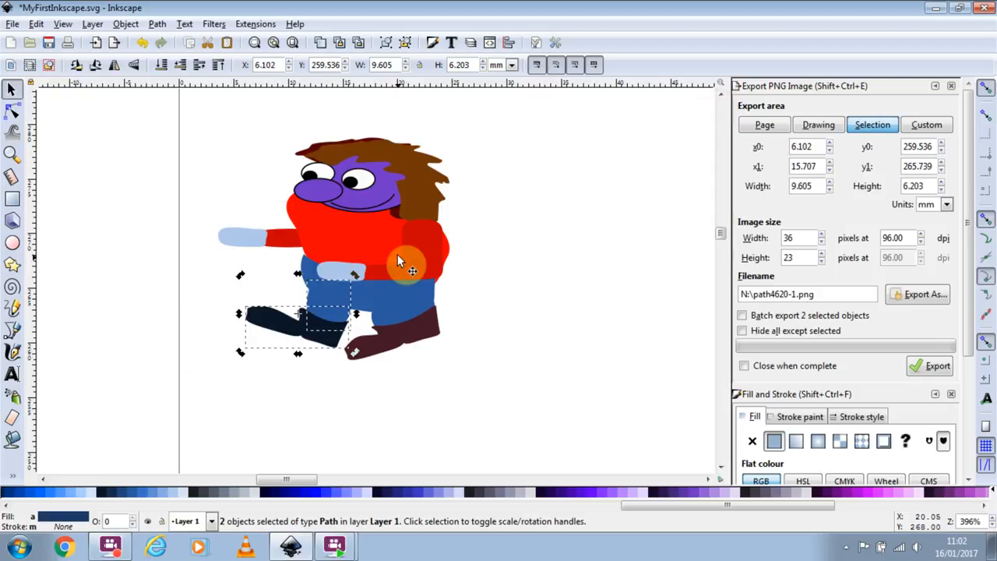
pyautogui.keyDown('shift'); pyautogui.click(326, 279); pyautogui.keyUp('shift')
pyautogui.click(326, 282)
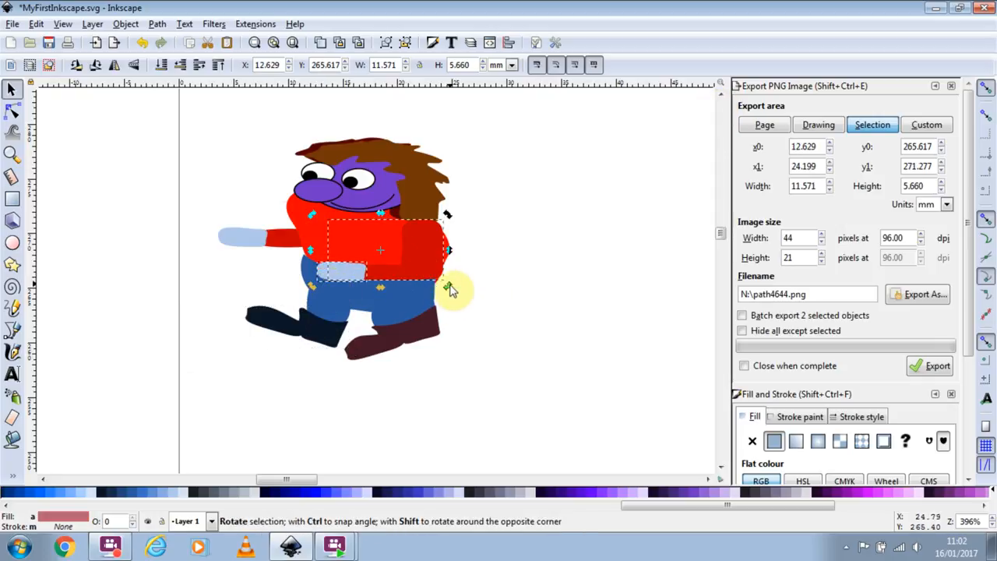
pyautogui.moveTo(381, 250); pyautogui.dragTo(424, 239)
pyautogui.moveTo(447, 288); pyautogui.dragTo(462, 256)
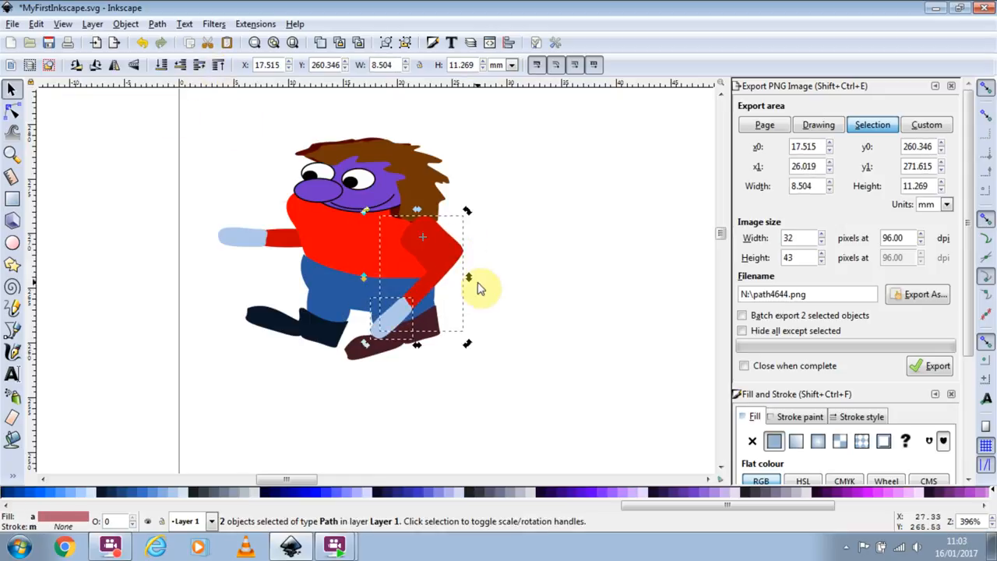
# Step: Select the black pupils of both eyes and nudge them slightly upward
pyautogui.click(347, 183)
pyautogui.keyDown('shift'); pyautogui.click(313, 175); pyautogui.keyUp('shift')
pyautogui.click(313, 176)
pyautogui.click(310, 172)
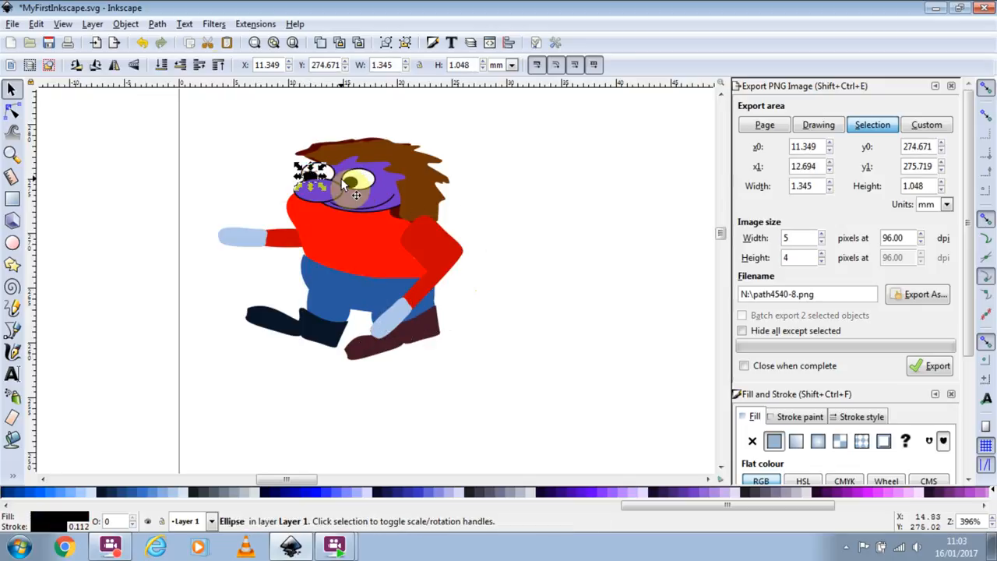
pyautogui.keyDown('shift'); pyautogui.click(354, 181); pyautogui.keyUp('shift')
pyautogui.press('Up')
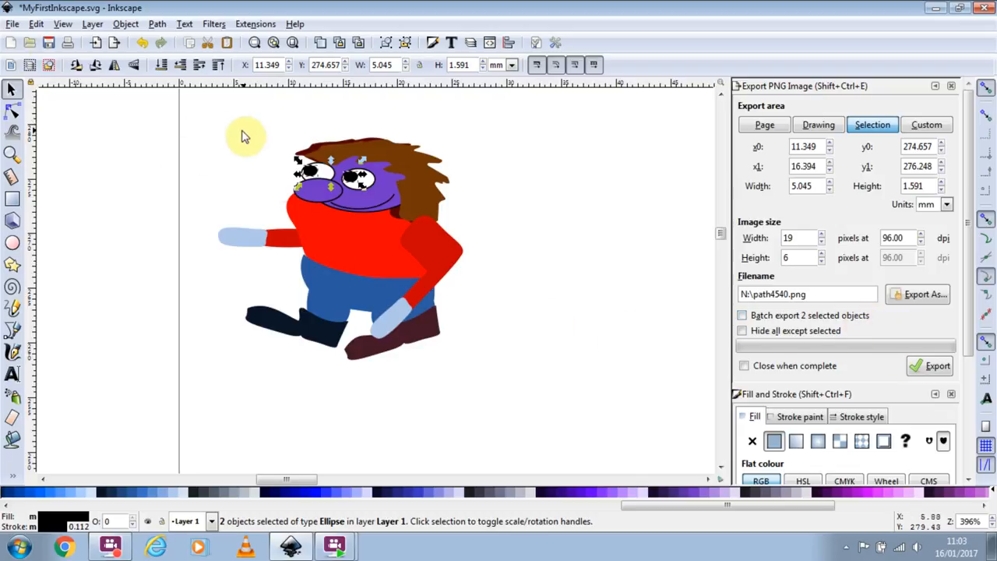
# Step: Select all parts of the walking character and export them to the N: drive as BlueGirlLeft2.png
pyautogui.moveTo(179, 115); pyautogui.dragTo(590, 446)
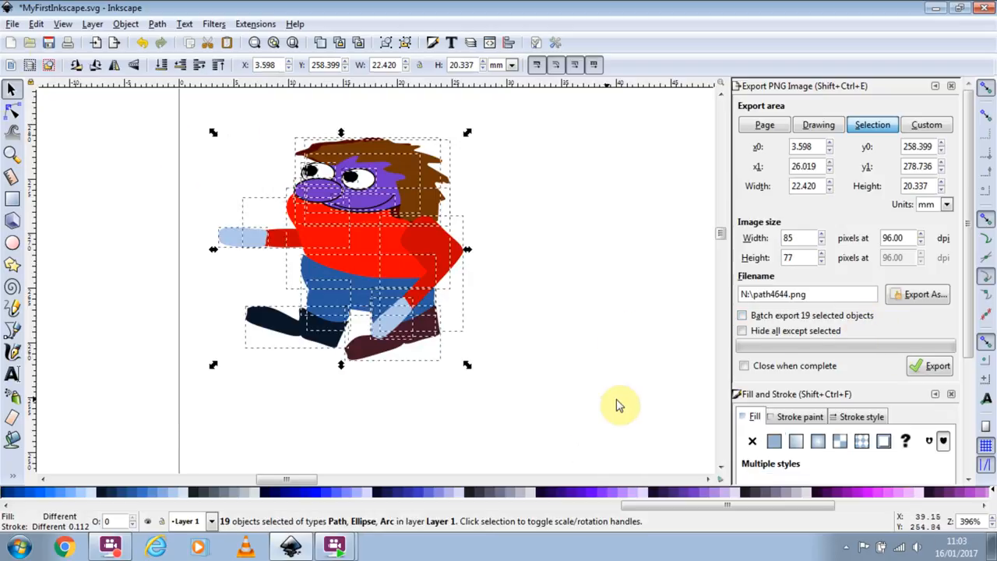
pyautogui.click(911, 293)
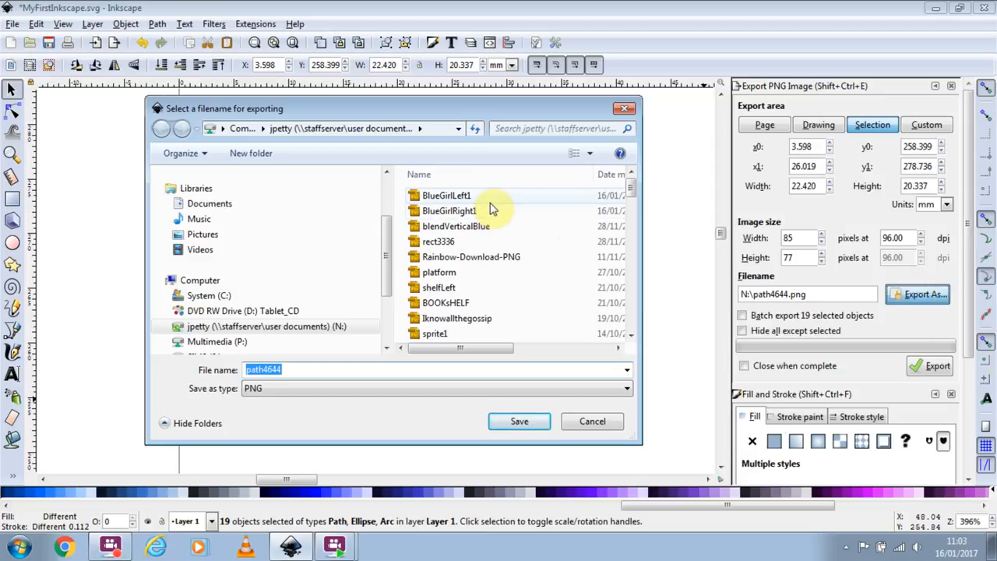
pyautogui.click(515, 197)
pyautogui.click(367, 369)
pyautogui.click(373, 370)
pyautogui.press('BackSpace')
pyautogui.write('2')
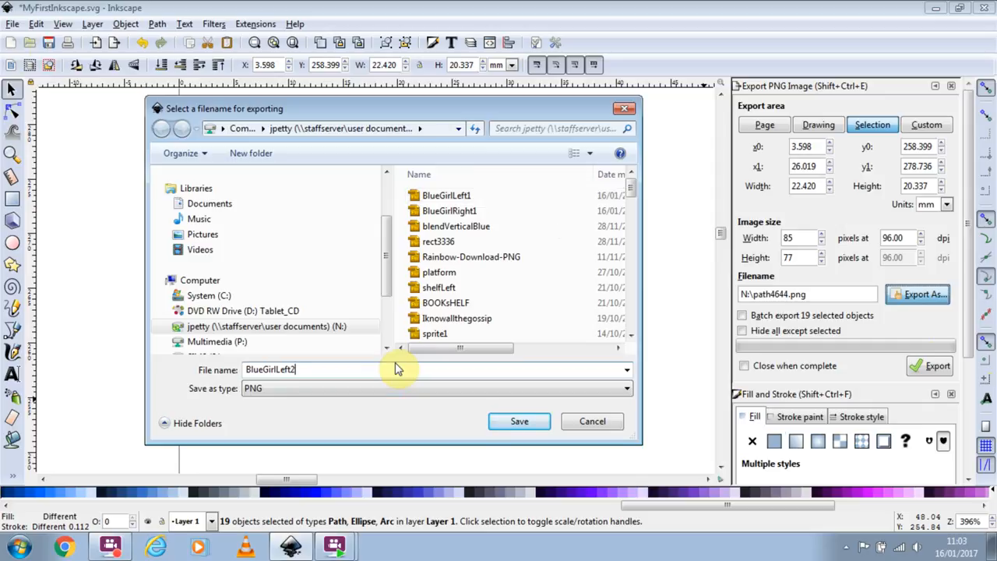
pyautogui.press('Return')
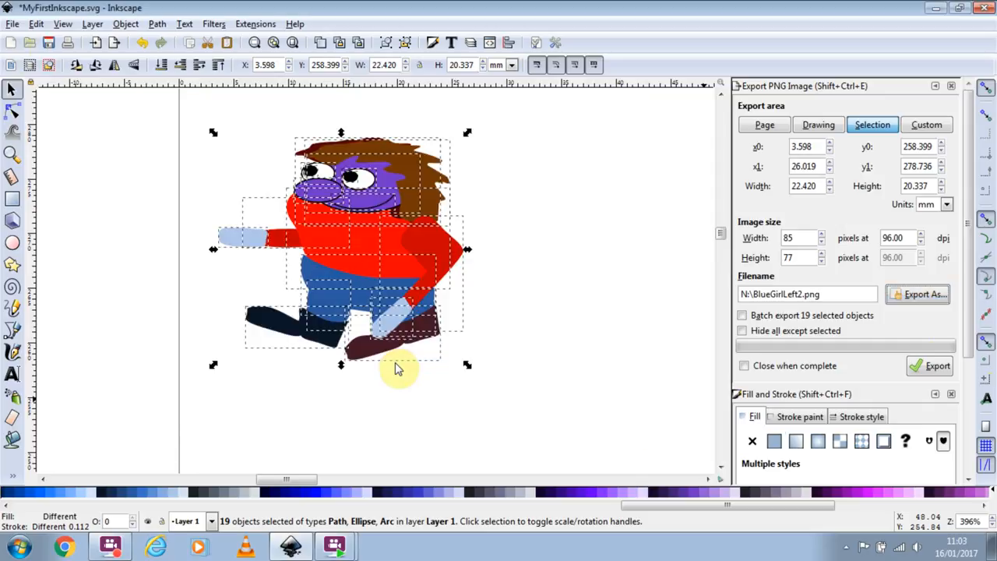
pyautogui.click(938, 368)
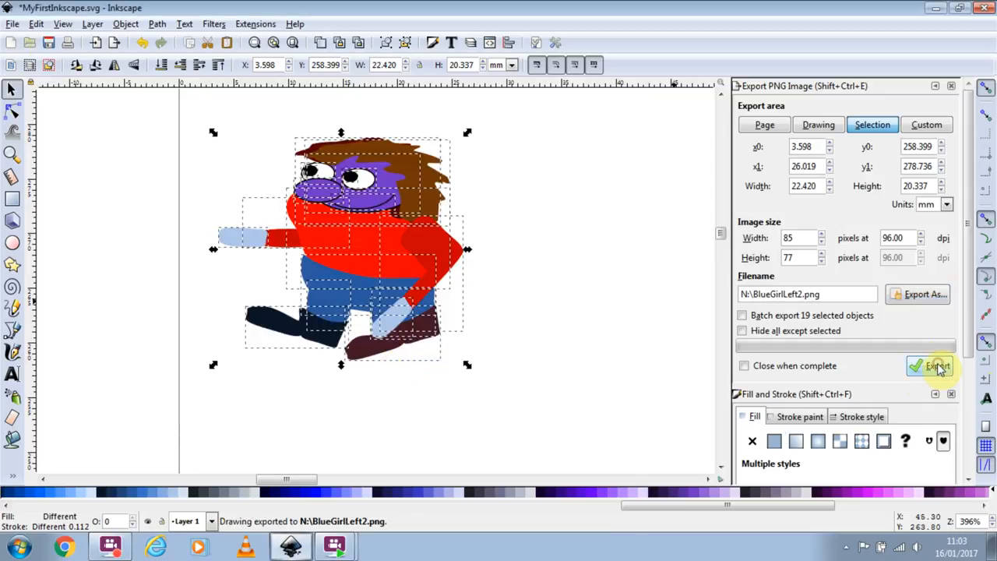
# Step: Flip the walking character horizontally, export it to the N: drive as BlueGirlRight2.png and deselect it
pyautogui.click(117, 66)
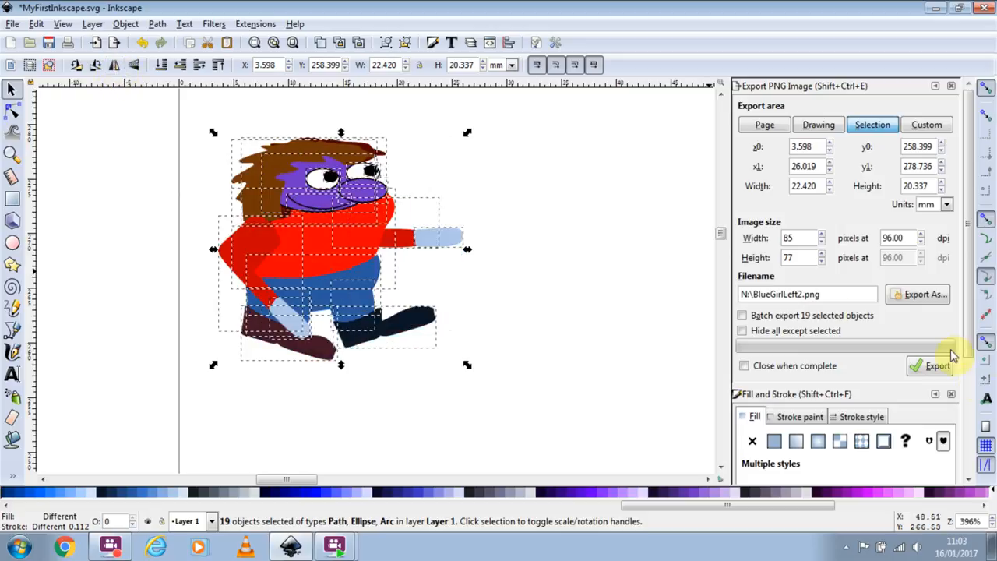
pyautogui.click(909, 300)
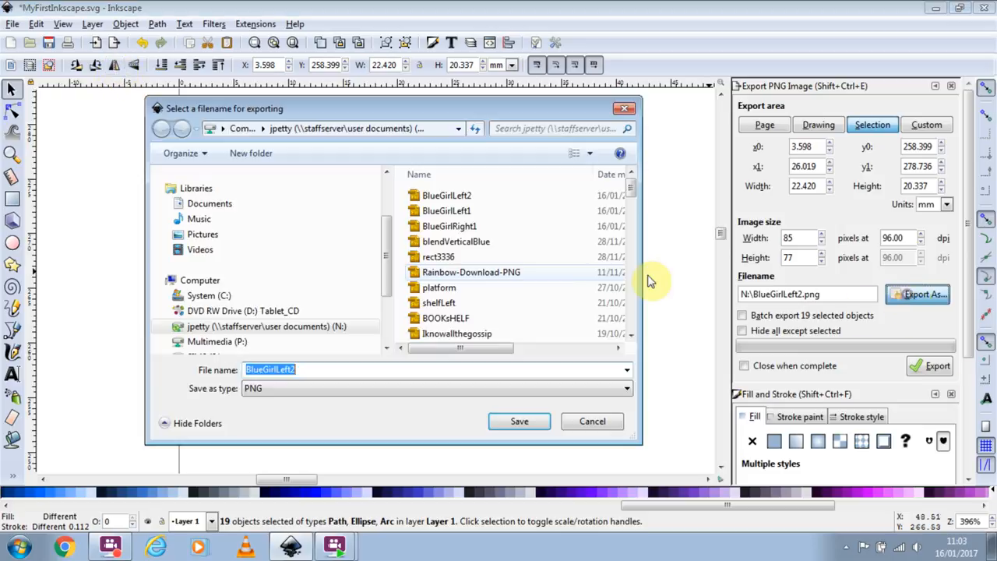
pyautogui.click(474, 225)
pyautogui.click(362, 371)
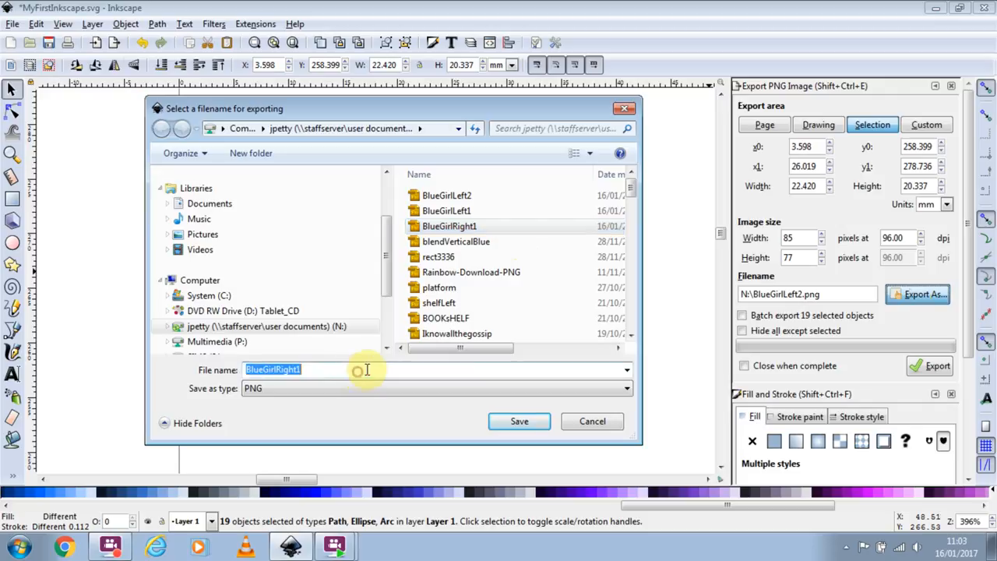
pyautogui.press('BackSpace')
pyautogui.write('2')
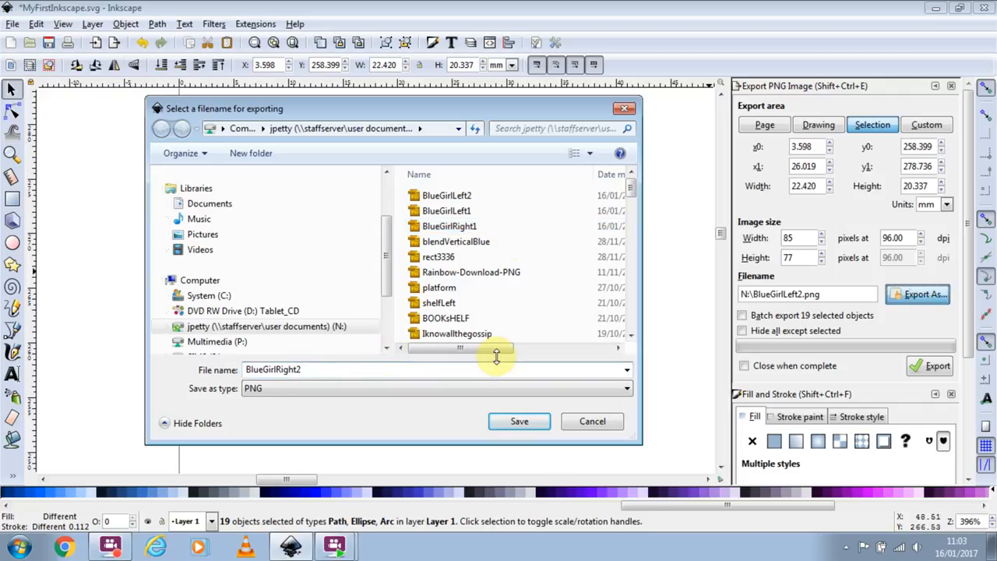
pyautogui.click(520, 423)
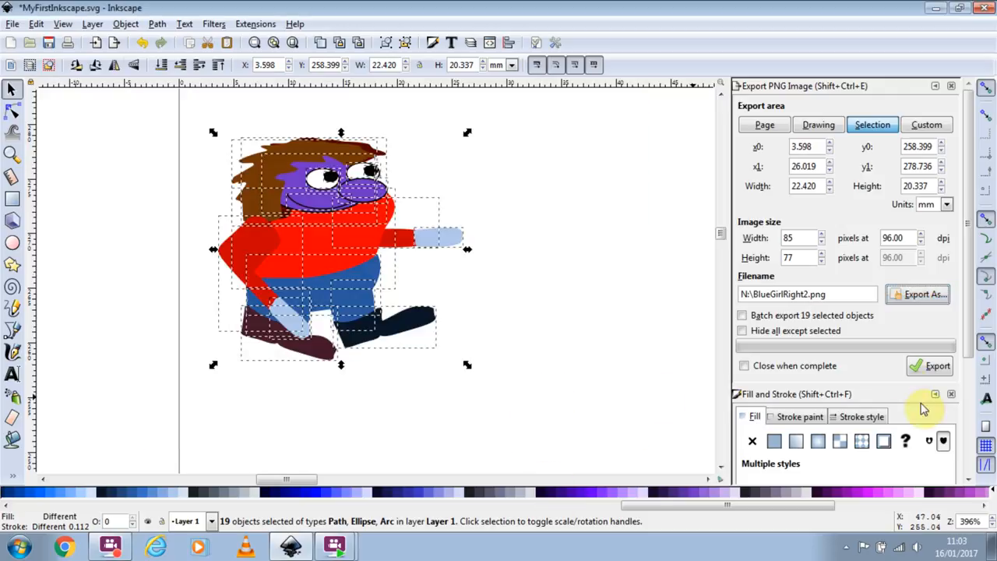
pyautogui.click(927, 367)
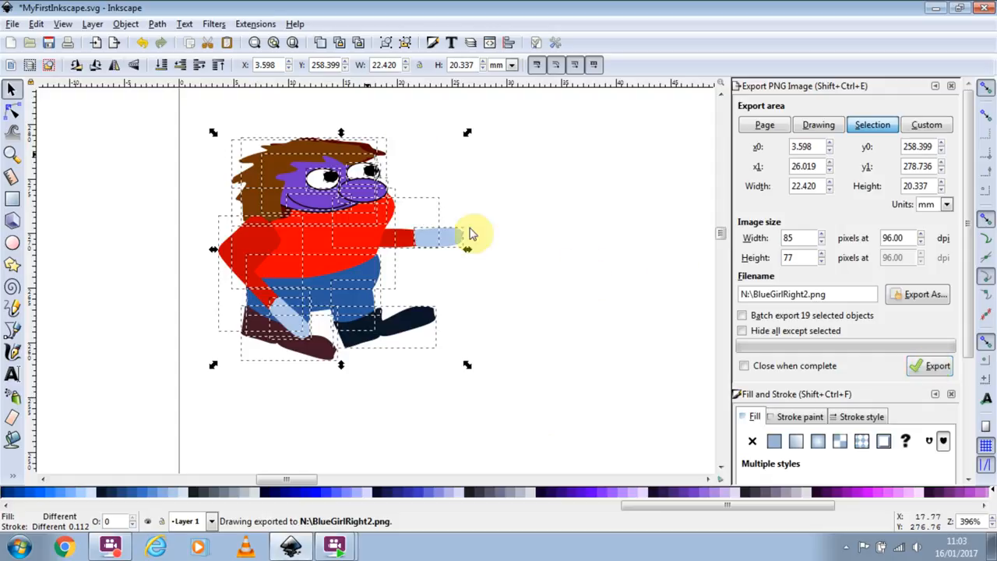
pyautogui.click(526, 249)
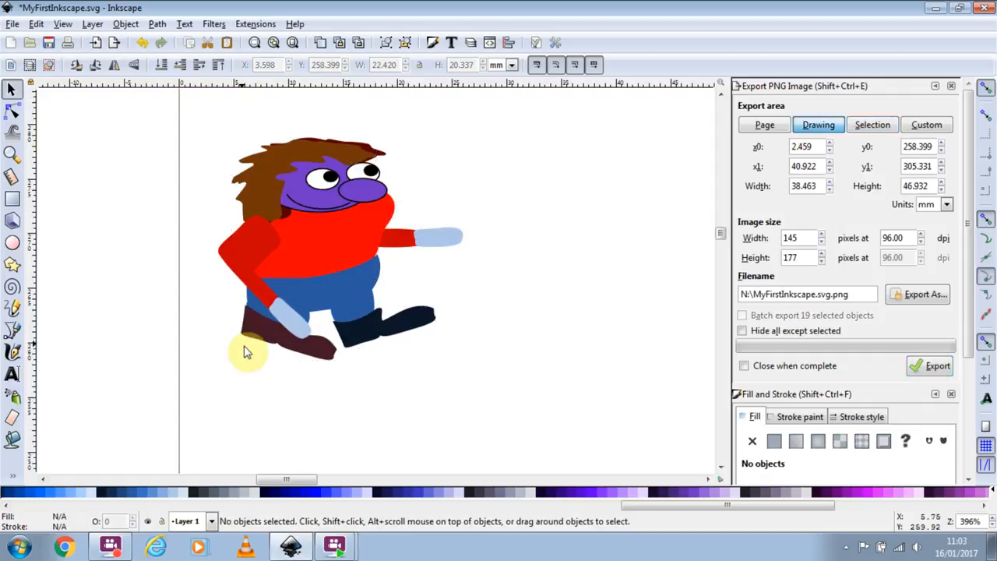